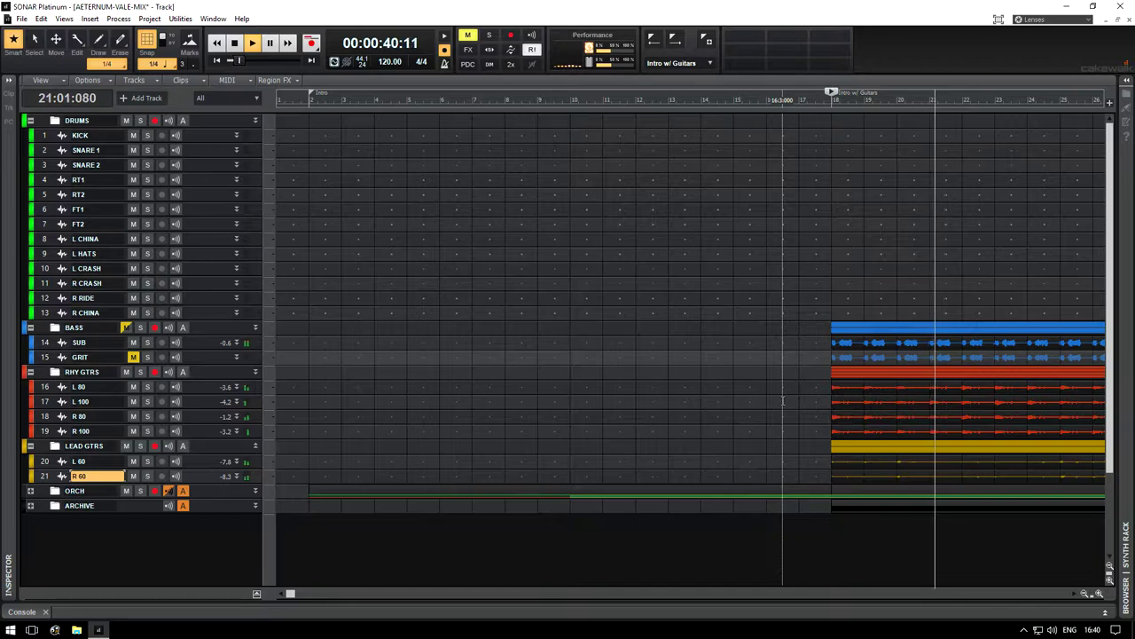
Insert TSC 1.1 from the Plugins browser on the L 80 guitar track in the Console
{"action": "key", "text": "space"}
{"action": "key", "text": "alt+2"}
{"action": "left_click_drag", "start_coordinate": [109, 597], "coordinate": [212, 612]}
{"action": "left_click", "coordinate": [193, 270]}
{"action": "key", "text": "b"}
{"action": "left_click", "coordinate": [1036, 125]}
{"action": "left_click", "coordinate": [1043, 155]}
{"action": "left_click_drag", "start_coordinate": [1043, 155], "coordinate": [197, 268]}
{"action": "left_click", "coordinate": [284, 9]}
Copy TSC 1.1 from L 80 to the L 100, R 80 and R 100 tracks
{"action": "left_click_drag", "start_coordinate": [190, 263], "coordinate": [286, 262]}
{"action": "left_click", "coordinate": [295, 8]}
{"action": "left_click", "coordinate": [284, 8]}
{"action": "left_click", "coordinate": [283, 9]}
Add Thermionik Duality 3ch to L 80 and audition it soloed over the Intro w/ Guitars section
{"action": "left_click", "coordinate": [1030, 124]}
{"action": "left_click_drag", "start_coordinate": [1063, 167], "coordinate": [197, 282]}
{"action": "left_click", "coordinate": [197, 358]}
{"action": "left_click", "coordinate": [664, 69]}
{"action": "left_click", "coordinate": [667, 89]}
{"action": "left_click", "coordinate": [398, 9]}
{"action": "key", "text": "space"}
Add Recabinet 5 after the amp in L 80's effects chain
{"action": "left_click", "coordinate": [1027, 125]}
{"action": "type", "text": "recab"}
{"action": "left_click_drag", "start_coordinate": [1050, 156], "coordinate": [187, 282]}
{"action": "left_click_drag", "start_coordinate": [220, 12], "coordinate": [543, 142]}
Load the Oversize 4x12 57 Close cabinet into Recabinet's cabinet 1 and audition it
{"action": "double_click", "coordinate": [395, 250]}
{"action": "double_click", "coordinate": [420, 250]}
{"action": "double_click", "coordinate": [376, 249]}
{"action": "scroll", "coordinate": [410, 329], "scroll_direction": "down", "scroll_amount": 4}
{"action": "double_click", "coordinate": [391, 319]}
{"action": "left_click", "coordinate": [414, 252]}
{"action": "key", "text": "space"}
{"action": "left_click", "coordinate": [725, 137]}
{"action": "key", "text": "space"}
Loop a time range in the track view and start playback
{"action": "key", "text": "d"}
{"action": "left_click_drag", "start_coordinate": [833, 224], "coordinate": [959, 223]}
{"action": "key", "text": "space"}
{"action": "key", "text": "d"}
Set L 80's Thermionik gain 4.5, bass 6, mid 3.5 and treble 7
{"action": "double_click", "coordinate": [190, 261]}
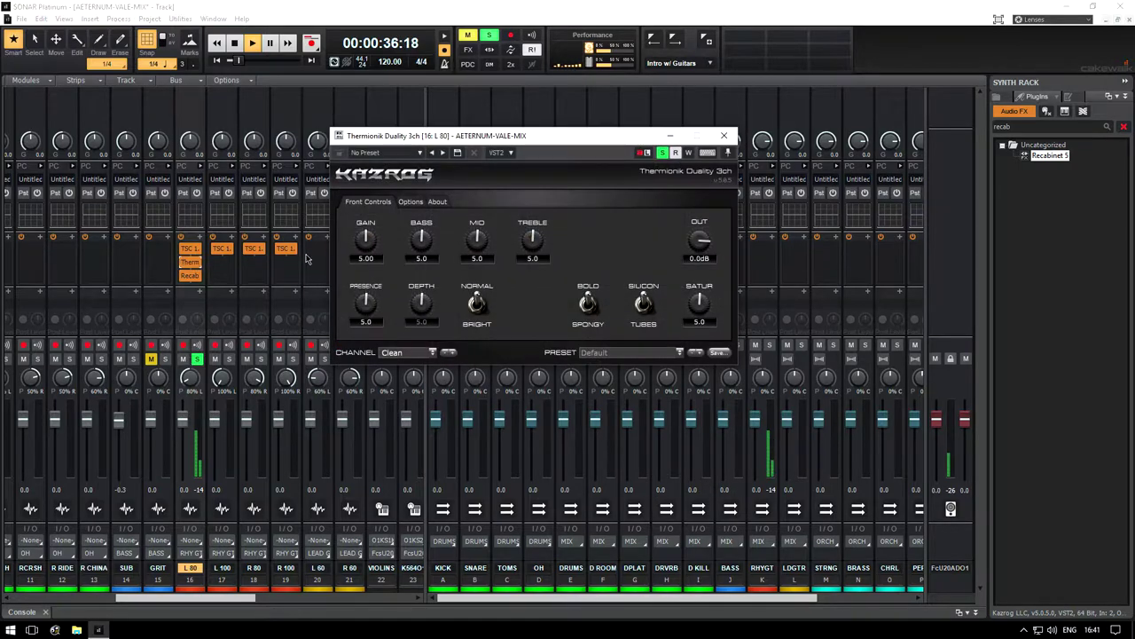
{"action": "left_click", "coordinate": [368, 258]}
{"action": "key", "text": "Return"}
{"action": "left_click", "coordinate": [425, 260]}
{"action": "type", "text": "6"}
{"action": "key", "text": "Return"}
{"action": "left_click", "coordinate": [488, 260]}
{"action": "type", "text": "3.5"}
{"action": "key", "text": "Return"}
{"action": "left_click", "coordinate": [532, 259]}
{"action": "type", "text": "7"}
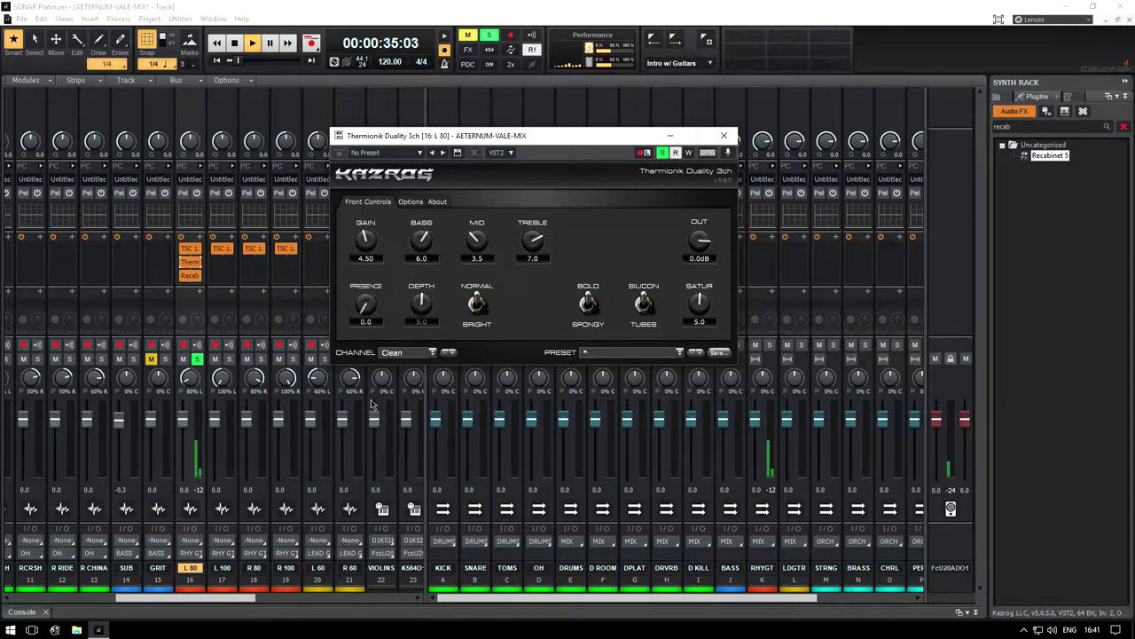
Raise presence to 6 and switch the amp to the Red - Modern channel
{"action": "left_click_drag", "start_coordinate": [365, 306], "coordinate": [383, 289]}
{"action": "left_click", "coordinate": [432, 353]}
{"action": "left_click", "coordinate": [401, 289]}
{"action": "left_click", "coordinate": [432, 355]}
{"action": "left_click", "coordinate": [422, 433]}
Add C1 gate Mono to L 80 and load its Classic gate preset
{"action": "key", "text": "space"}
{"action": "left_click", "coordinate": [1051, 126]}
{"action": "type", "text": "c"}
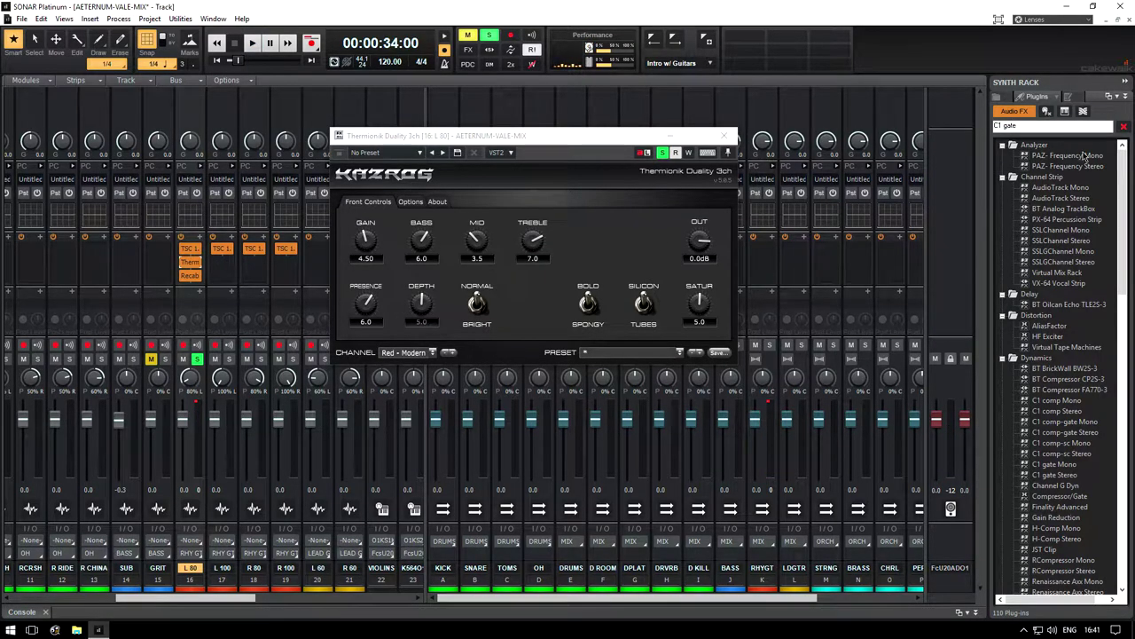
{"action": "left_click", "coordinate": [1054, 155]}
{"action": "left_click_drag", "start_coordinate": [1054, 155], "coordinate": [190, 253]}
{"action": "left_click", "coordinate": [612, 166]}
{"action": "left_click", "coordinate": [677, 235]}
Set Gate Open to -60 and audition the gate, nudging the threshold up slightly
{"action": "left_click", "coordinate": [430, 252]}
{"action": "left_click", "coordinate": [431, 233]}
{"action": "key", "text": "Return"}
{"action": "key", "text": "space"}
{"action": "left_click_drag", "start_coordinate": [387, 266], "coordinate": [388, 254]}
Set the gate's Gate Open to -50, release to 11 and attack to 1
{"action": "left_click", "coordinate": [424, 232]}
{"action": "type", "text": "-50"}
{"action": "key", "text": "Return"}
{"action": "left_click", "coordinate": [424, 293]}
{"action": "type", "text": "11"}
{"action": "key", "text": "Return"}
{"action": "left_click", "coordinate": [425, 273]}
{"action": "type", "text": "1"}
{"action": "key", "text": "Return"}
Set Gate Close to -55
{"action": "scroll", "coordinate": [424, 272], "scroll_direction": "up", "scroll_amount": 1}
{"action": "scroll", "coordinate": [427, 272], "scroll_direction": "down", "scroll_amount": 8}
{"action": "scroll", "coordinate": [424, 251], "scroll_direction": "up", "scroll_amount": 5}
{"action": "scroll", "coordinate": [423, 251], "scroll_direction": "down", "scroll_amount": 2}
{"action": "left_click", "coordinate": [424, 251]}
{"action": "type", "text": "-55"}
{"action": "key", "text": "Return"}
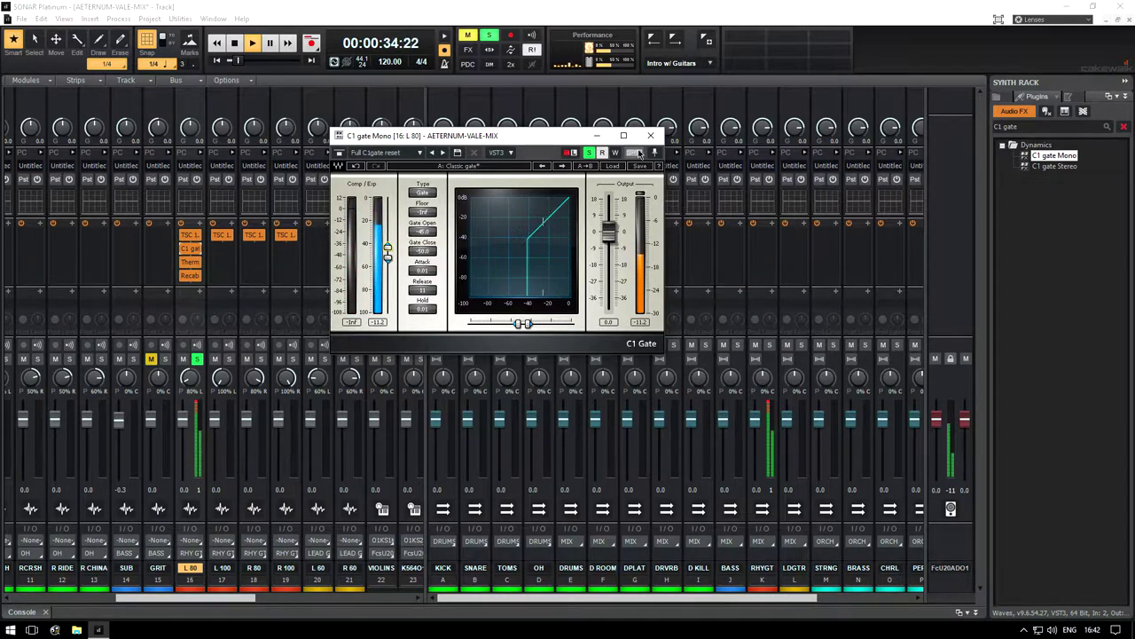
Drop the L 80 Thermionik output to -6 dB
{"action": "left_click", "coordinate": [650, 135]}
{"action": "double_click", "coordinate": [190, 262]}
{"action": "double_click", "coordinate": [700, 259]}
{"action": "type", "text": "-6"}
{"action": "key", "text": "Return"}
{"action": "left_click", "coordinate": [210, 401]}
Keep presence at 6 and raise the amp's treble to 7.5
{"action": "left_click_drag", "start_coordinate": [367, 304], "coordinate": [390, 270]}
{"action": "double_click", "coordinate": [373, 320]}
{"action": "type", "text": "6"}
{"action": "key", "text": "Return"}
{"action": "mouse_move", "coordinate": [535, 248]}
{"action": "left_mouse_down"}
{"action": "mouse_move", "coordinate": [550, 276]}
{"action": "mouse_move", "coordinate": [558, 180]}
{"action": "mouse_move", "coordinate": [572, 244]}
{"action": "mouse_move", "coordinate": [556, 247]}
{"action": "left_mouse_up"}
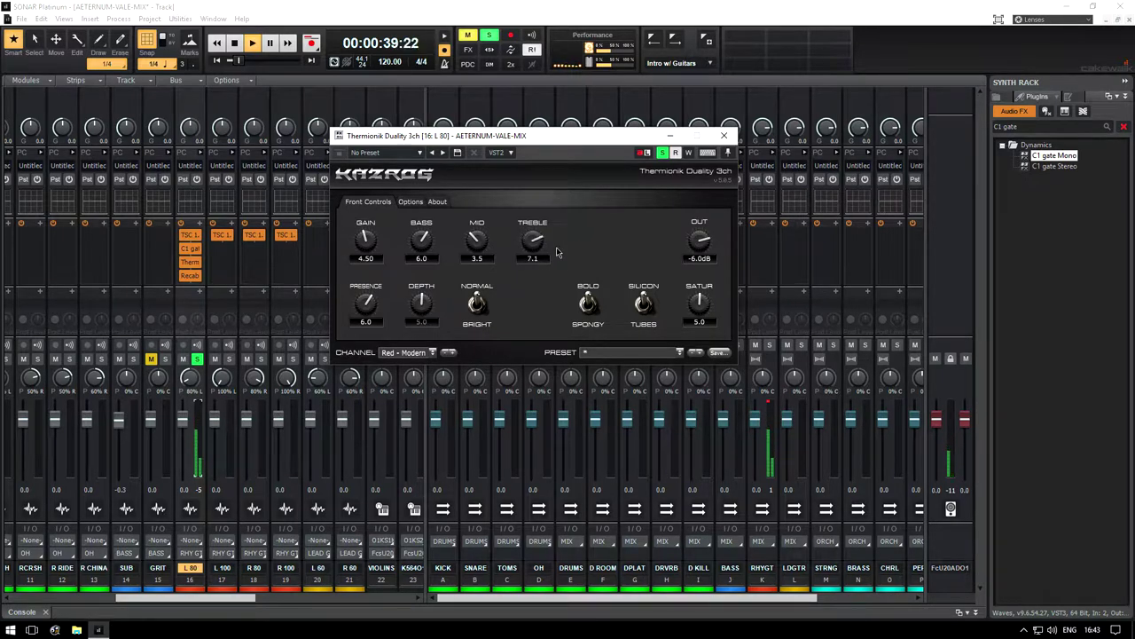
{"action": "double_click", "coordinate": [563, 264]}
{"action": "type", "text": "7.5"}
{"action": "key", "text": "Return"}
{"action": "left_click", "coordinate": [724, 135]}
Copy L 80's C1 gate, Thermionik and Recabinet to the other rhythm guitar tracks
{"action": "key", "text": "space"}
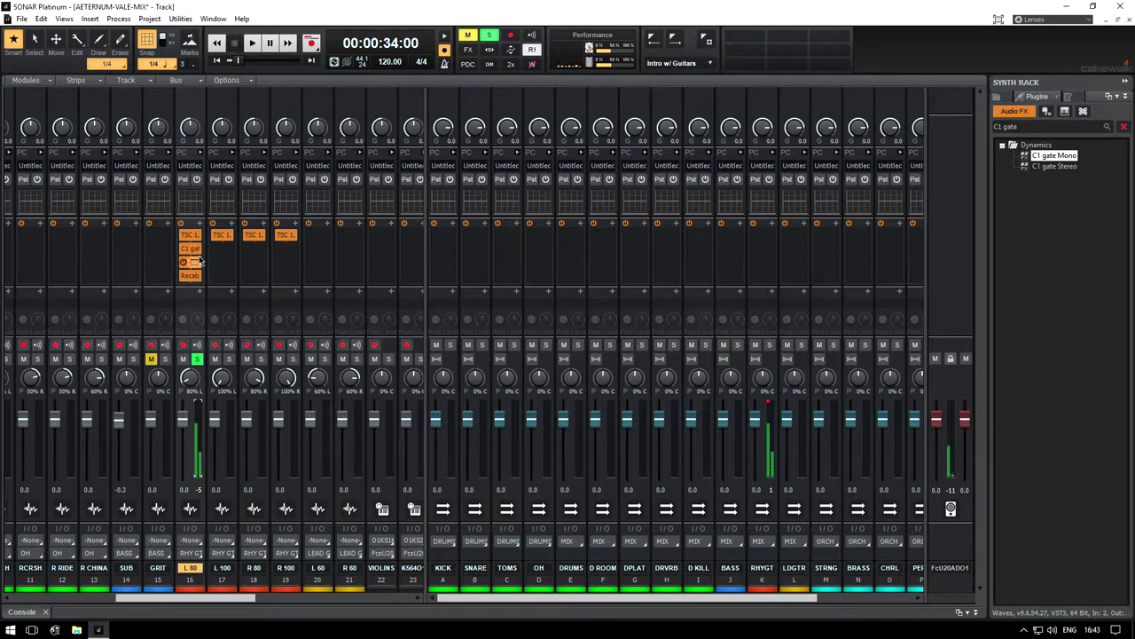
{"action": "left_click_drag", "start_coordinate": [190, 248], "coordinate": [286, 262]}
{"action": "left_click_drag", "start_coordinate": [190, 275], "coordinate": [285, 275]}
{"action": "double_click", "coordinate": [222, 275]}
Solo L 100, R 80 and R 100 during playback
{"action": "left_click", "coordinate": [724, 136]}
{"action": "key", "text": "space"}
{"action": "left_click", "coordinate": [229, 359]}
{"action": "left_click", "coordinate": [261, 359]}
{"action": "left_click", "coordinate": [293, 358]}
Load Oversize 4x12 57 OFF Close into cabinet 2 of L 100's Recabinet
{"action": "double_click", "coordinate": [222, 275]}
{"action": "double_click", "coordinate": [637, 249]}
{"action": "double_click", "coordinate": [651, 249]}
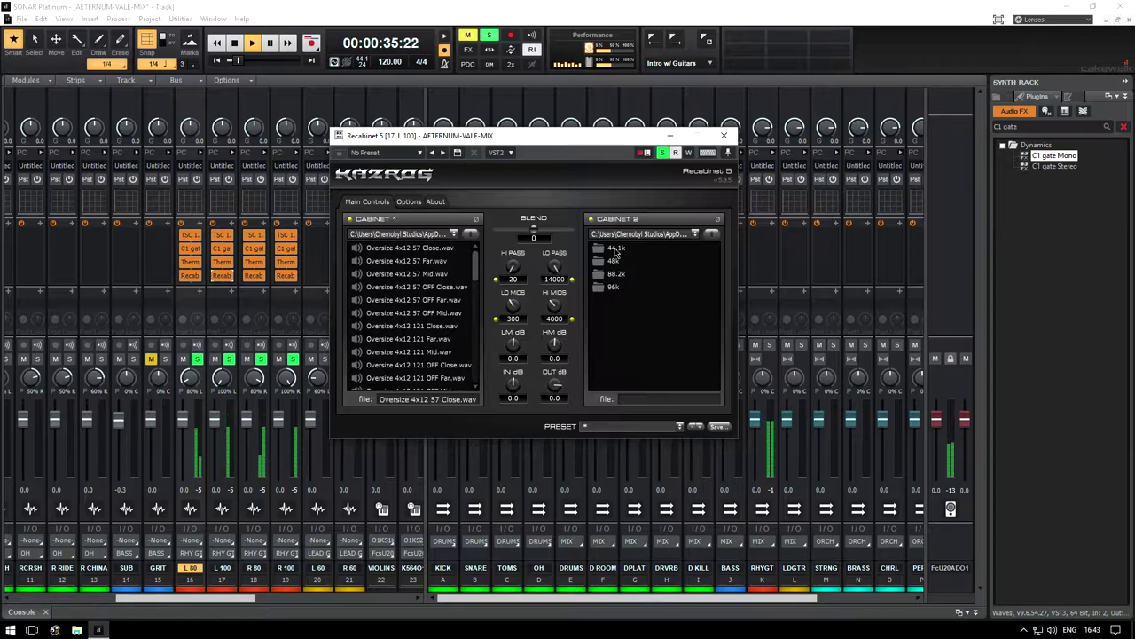
{"action": "double_click", "coordinate": [616, 250]}
{"action": "scroll", "coordinate": [643, 346], "scroll_direction": "down", "scroll_amount": 3}
{"action": "double_click", "coordinate": [631, 330]}
{"action": "left_click", "coordinate": [679, 291]}
{"action": "left_click", "coordinate": [724, 135]}
Check R 100's Recabinet and delete an effect from its chain
{"action": "double_click", "coordinate": [286, 276]}
{"action": "left_click", "coordinate": [724, 135]}
{"action": "right_click", "coordinate": [285, 276]}
{"action": "left_click", "coordinate": [280, 290]}
{"action": "double_click", "coordinate": [286, 276]}
{"action": "left_click", "coordinate": [730, 137]}
Leave only L 100 and R 100 soloed, stop playback, and open R 80's effect options
{"action": "left_click", "coordinate": [229, 358]}
{"action": "left_click", "coordinate": [293, 358]}
{"action": "left_click", "coordinate": [293, 359]}
{"action": "left_click", "coordinate": [229, 360]}
{"action": "left_click", "coordinate": [197, 359]}
{"action": "left_click", "coordinate": [261, 358]}
{"action": "key", "text": "space"}
{"action": "right_click", "coordinate": [180, 284]}
{"action": "key", "text": "Escape"}
{"action": "right_click", "coordinate": [257, 282]}
{"action": "left_click", "coordinate": [271, 290]}
Solo R 80 and L 80 alongside L 100 and R 100 during playback, then select the RHYGT bus
{"action": "key", "text": "space"}
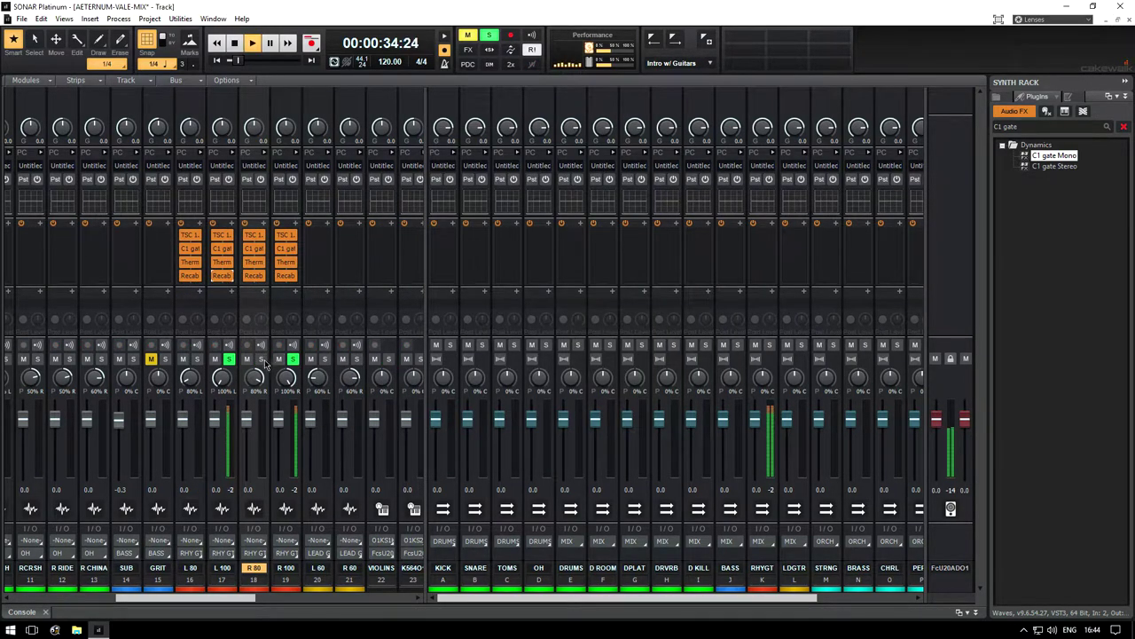
{"action": "left_click", "coordinate": [261, 360]}
{"action": "left_click", "coordinate": [197, 359]}
{"action": "left_click", "coordinate": [766, 133]}
{"action": "key", "text": "space"}
{"action": "key", "text": "space"}
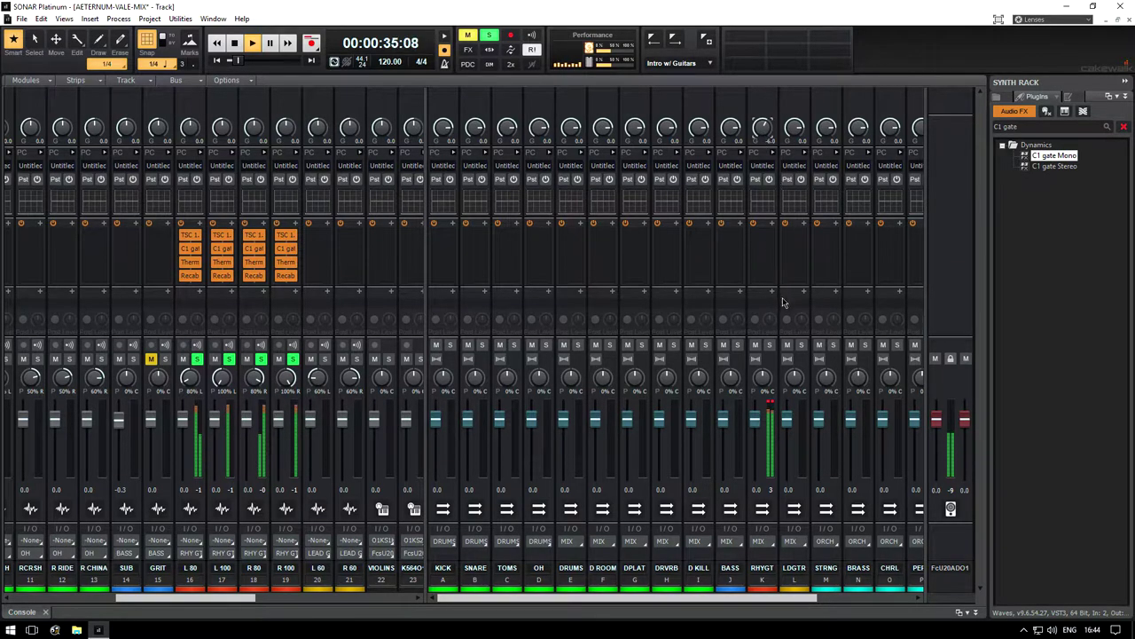
{"action": "left_click", "coordinate": [770, 406]}
Copy the TSC plug-in from R 100 onto the L 60 and R 60 lead guitar tracks
{"action": "key", "text": "d"}
{"action": "key", "text": "space"}
{"action": "key", "text": "space"}
{"action": "key", "text": "d"}
{"action": "left_click_drag", "start_coordinate": [284, 235], "coordinate": [352, 236]}
{"action": "left_click", "coordinate": [608, 135]}
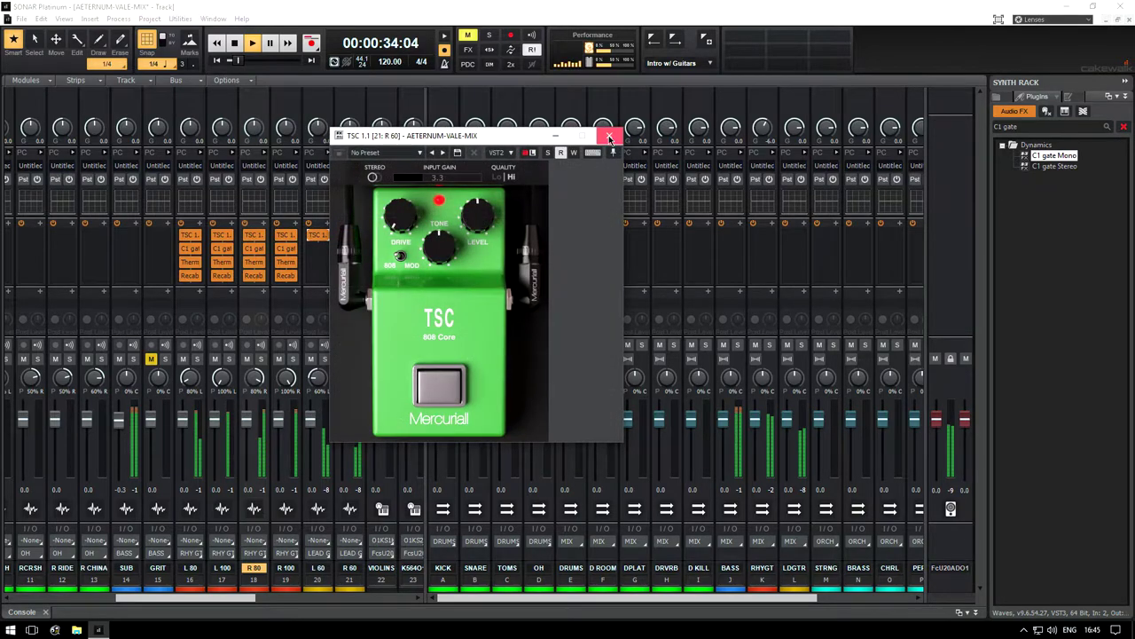
{"action": "left_click", "coordinate": [609, 135]}
Copy the Thermionik amp to L 60 and R 60, setting L 60's mid and treble to 6
{"action": "left_click_drag", "start_coordinate": [286, 262], "coordinate": [320, 249]}
{"action": "left_click", "coordinate": [728, 130]}
{"action": "left_click", "coordinate": [727, 131]}
{"action": "left_click", "coordinate": [477, 258]}
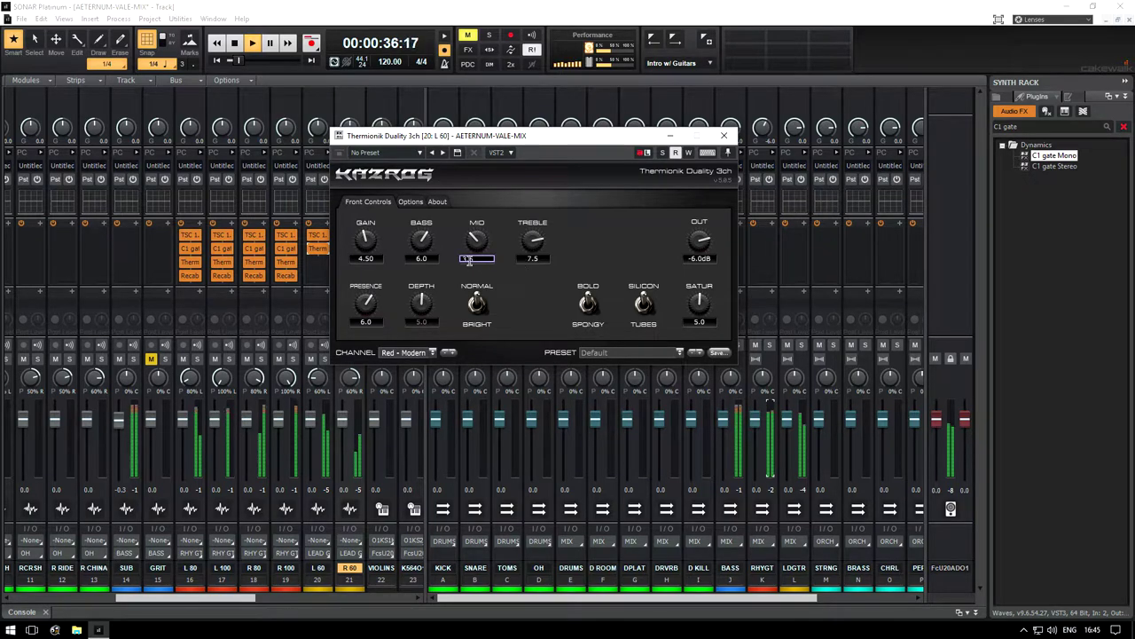
{"action": "key", "text": "Return"}
{"action": "left_click", "coordinate": [533, 258]}
{"action": "type", "text": "6"}
{"action": "key", "text": "Return"}
{"action": "left_click", "coordinate": [724, 135]}
Load Oversize 4x12 121 Close into L 60's Recabinet cabinet 2, then copy L 60's effects to R 60
{"action": "double_click", "coordinate": [288, 276]}
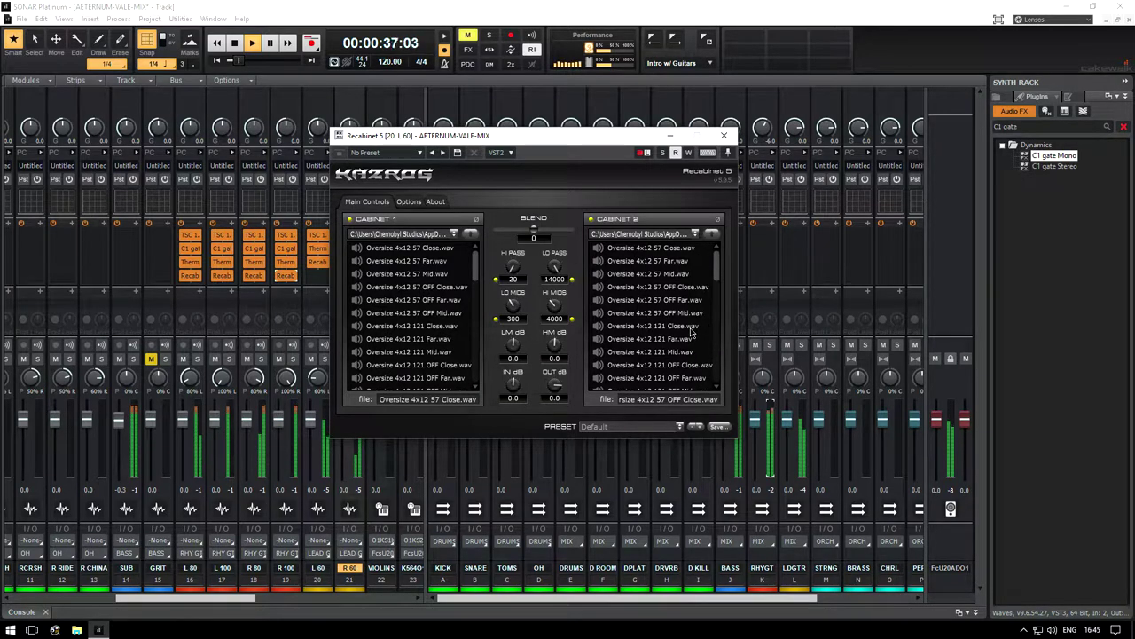
{"action": "left_click", "coordinate": [690, 326]}
{"action": "left_click", "coordinate": [724, 135]}
{"action": "left_click_drag", "start_coordinate": [324, 255], "coordinate": [349, 263]}
{"action": "left_click", "coordinate": [727, 124]}
{"action": "left_click", "coordinate": [725, 138]}
{"action": "key", "text": "alt+1"}
{"action": "scroll", "coordinate": [705, 219], "scroll_direction": "right", "scroll_amount": 5}
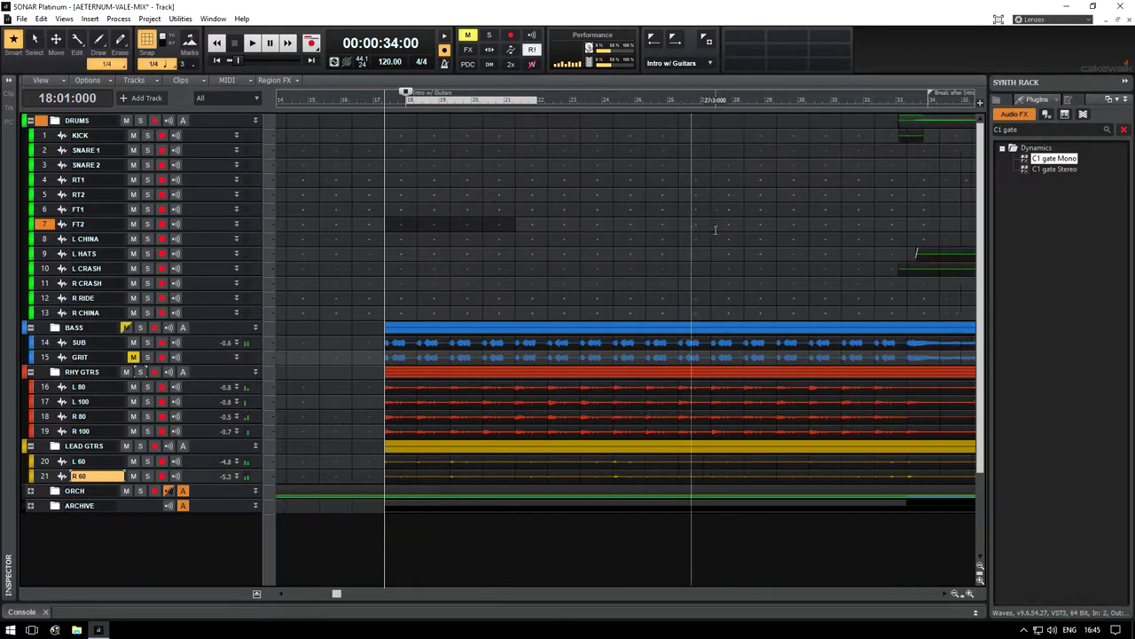
{"action": "left_click", "coordinate": [711, 291]}
{"action": "key", "text": "space"}
{"action": "scroll", "coordinate": [719, 302], "scroll_direction": "right", "scroll_amount": 3}
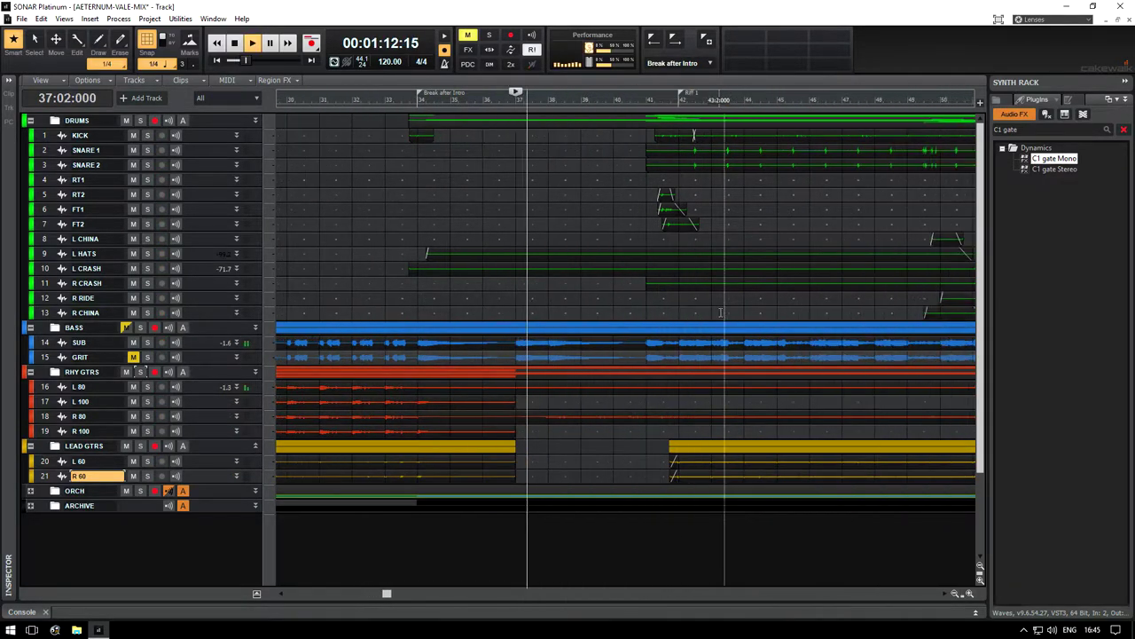
{"action": "scroll", "coordinate": [714, 315], "scroll_direction": "right", "scroll_amount": 1}
{"action": "scroll", "coordinate": [709, 317], "scroll_direction": "right", "scroll_amount": 3}
{"action": "key", "text": "space"}
{"action": "scroll", "coordinate": [799, 328], "scroll_direction": "right", "scroll_amount": 4}
{"action": "left_click", "coordinate": [705, 339]}
{"action": "key", "text": "space"}
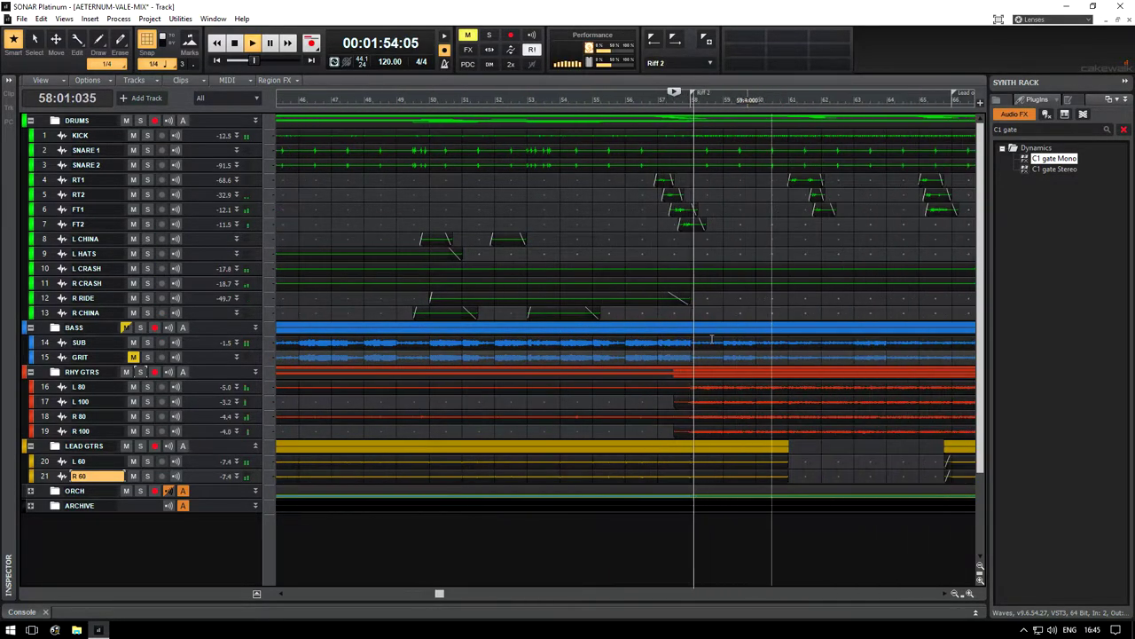
{"action": "scroll", "coordinate": [711, 339], "scroll_direction": "right", "scroll_amount": 4}
{"action": "left_click", "coordinate": [627, 303]}
{"action": "scroll", "coordinate": [634, 329], "scroll_direction": "right", "scroll_amount": 4}
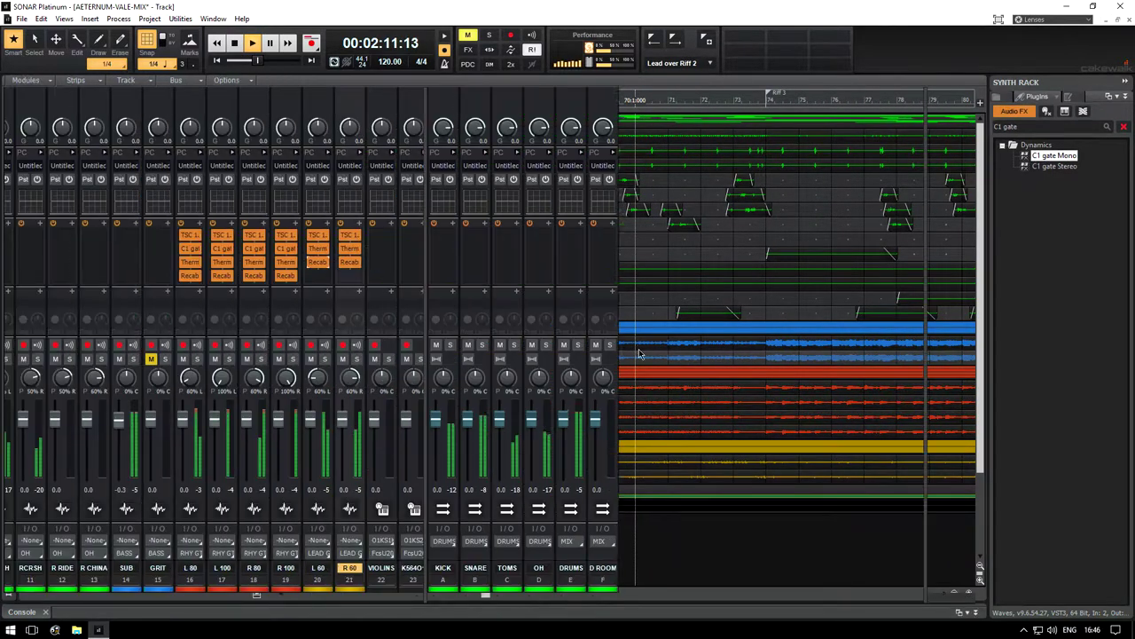
{"action": "key", "text": "alt+2"}
{"action": "key", "text": "b"}
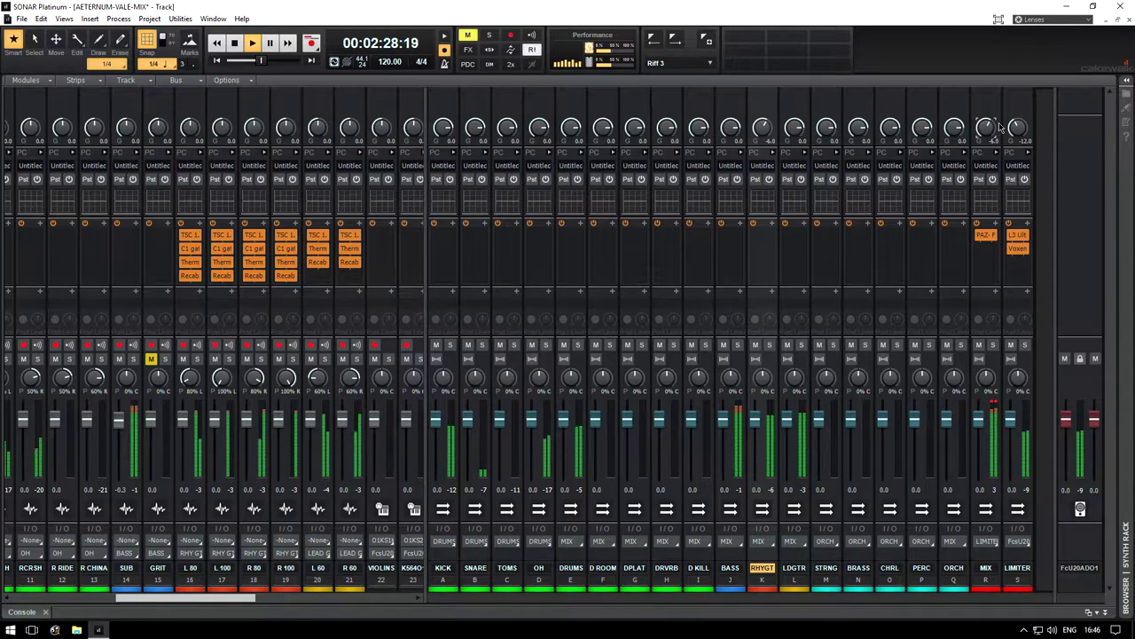
Switch to the track view, then dock the Console mixer with Alt+2 while playback continues
{"action": "key", "text": "d"}
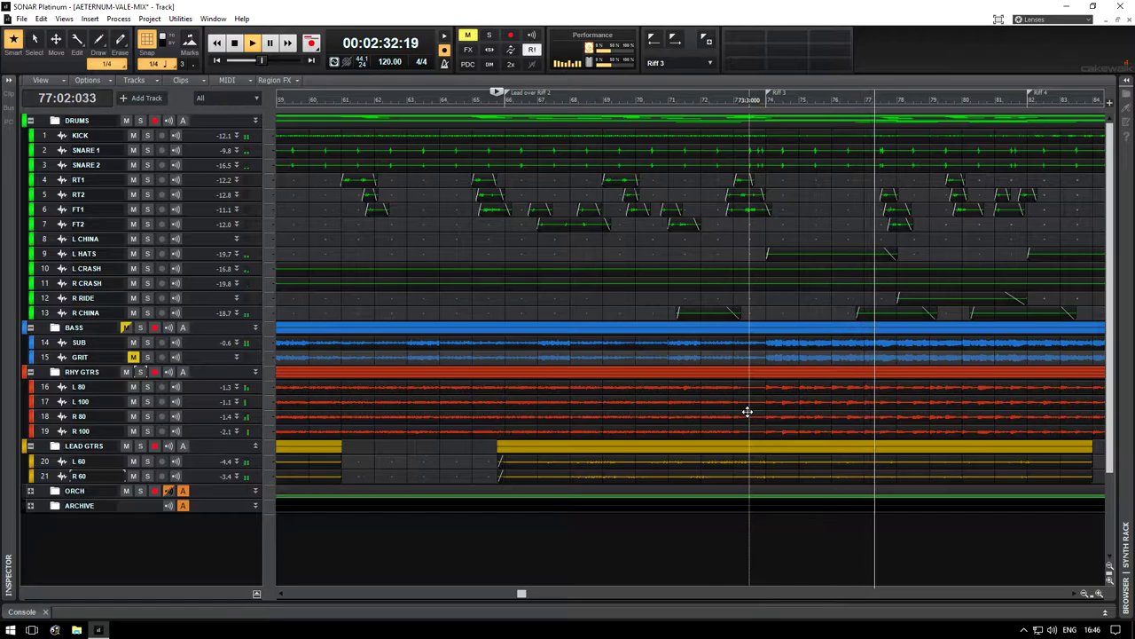
{"action": "key", "text": "alt+2"}
Trim SUB's input gain slightly and lower the BASS, RHYGT and LDGTR bus faders to a few dB below zero
{"action": "left_click_drag", "start_coordinate": [129, 138], "coordinate": [128, 146]}
{"action": "left_click", "coordinate": [134, 408]}
{"action": "left_click", "coordinate": [738, 406]}
{"action": "left_click_drag", "start_coordinate": [723, 424], "coordinate": [723, 431]}
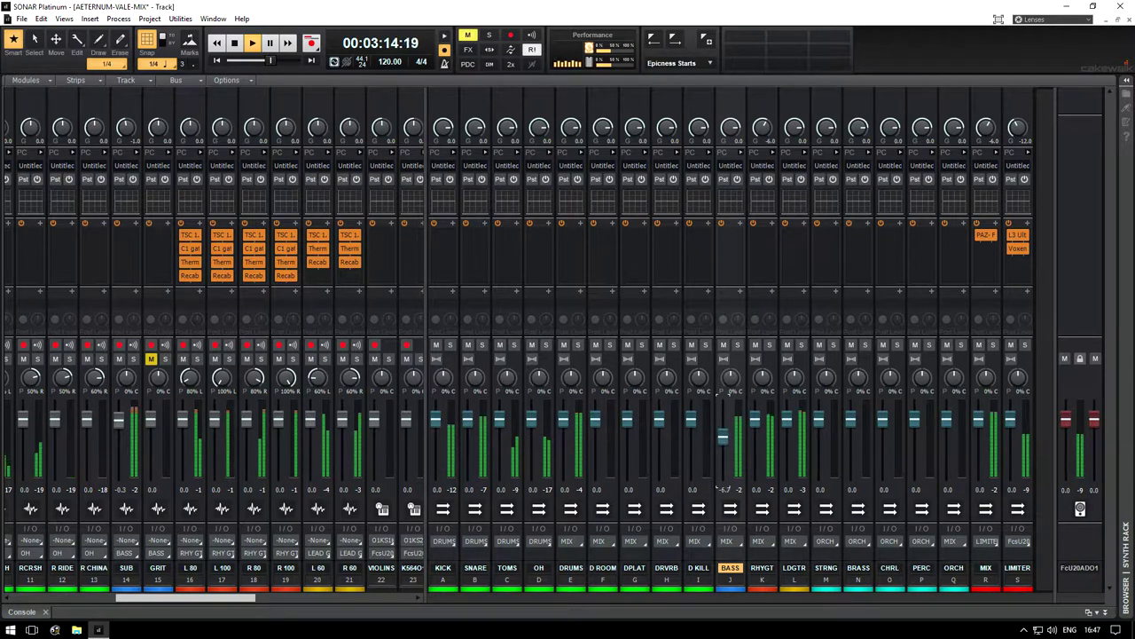
{"action": "left_click_drag", "start_coordinate": [783, 425], "coordinate": [786, 472]}
{"action": "mouse_move", "coordinate": [755, 418]}
{"action": "left_mouse_down"}
{"action": "mouse_move", "coordinate": [756, 446]}
{"action": "mouse_move", "coordinate": [755, 432]}
{"action": "left_mouse_up"}
{"action": "left_click_drag", "start_coordinate": [787, 470], "coordinate": [787, 441]}
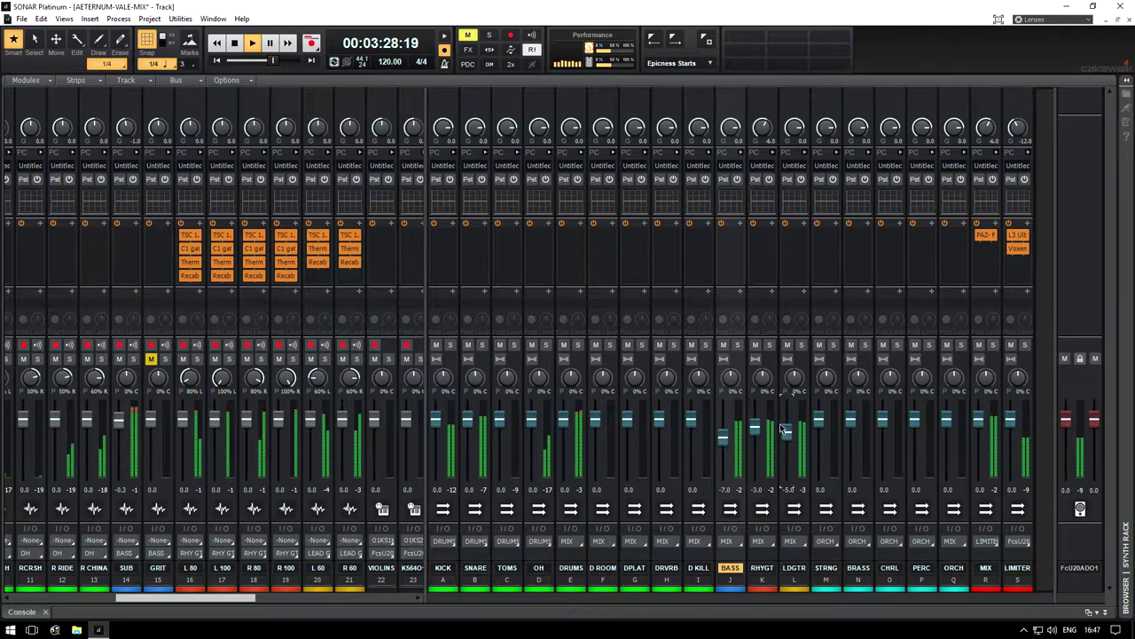
{"action": "left_click", "coordinate": [988, 129]}
Return to the track lanes and restart playback from bar 41
{"action": "key", "text": "d"}
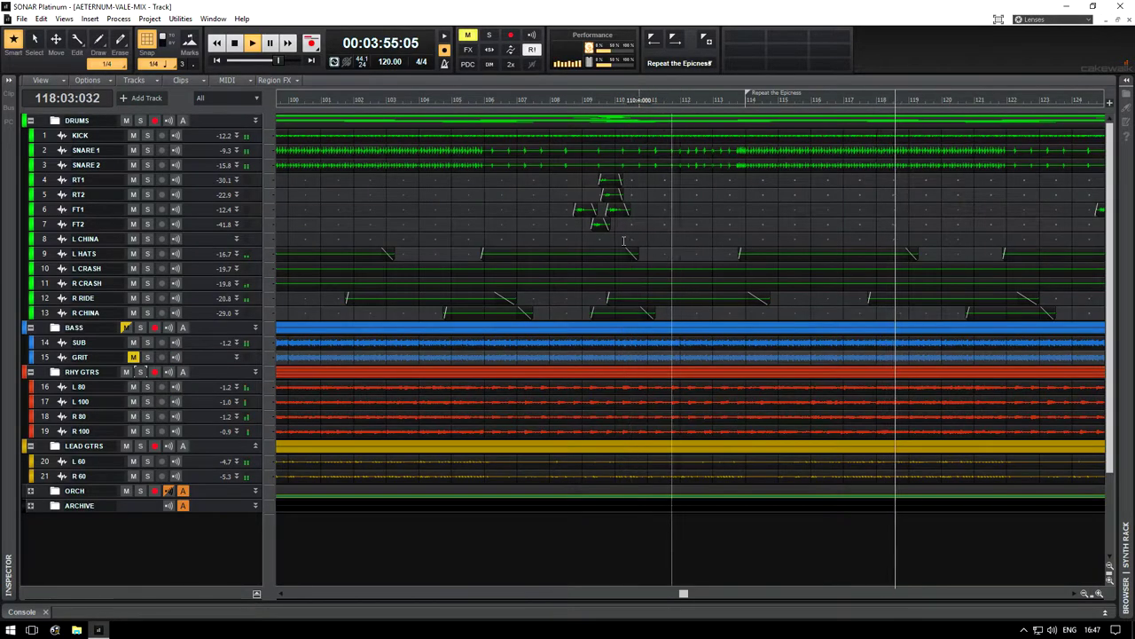
{"action": "key", "text": "space"}
{"action": "left_click_drag", "start_coordinate": [290, 594], "coordinate": [430, 594]}
{"action": "left_click", "coordinate": [432, 342]}
{"action": "key", "text": "space"}
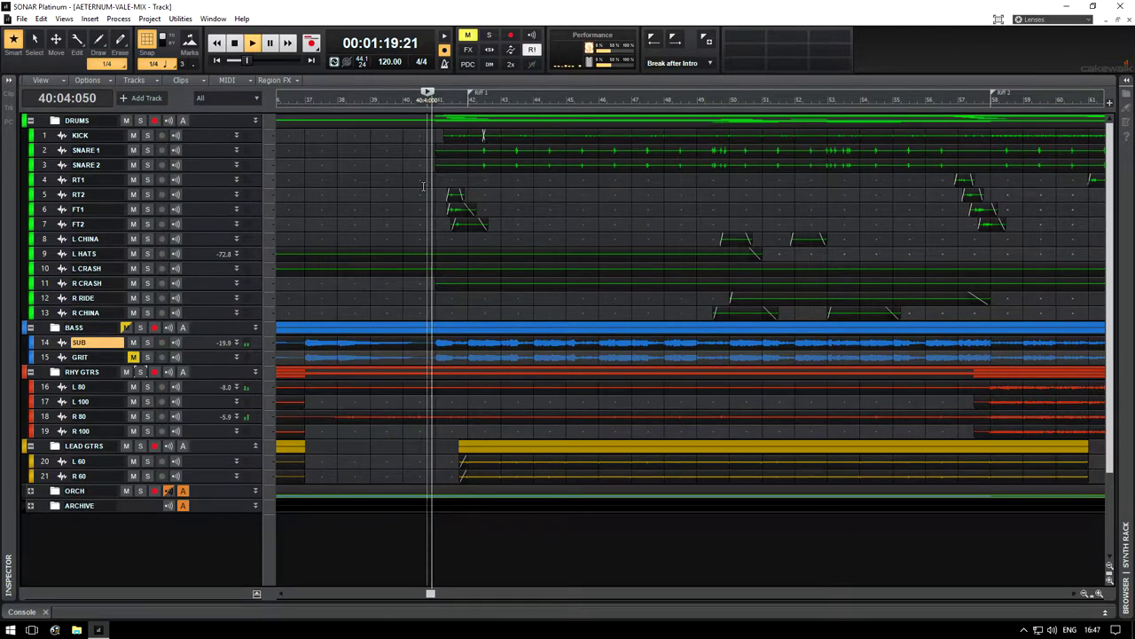
Solo the DRUMS folder and replay from bar 41 with the view zoomed in
{"action": "left_click", "coordinate": [140, 120]}
{"action": "left_click", "coordinate": [438, 135]}
{"action": "scroll", "coordinate": [457, 160], "scroll_direction": "up", "scroll_amount": 3}
{"action": "scroll", "coordinate": [459, 161], "scroll_direction": "up", "scroll_amount": 2}
{"action": "left_click", "coordinate": [400, 178]}
{"action": "key", "text": "space"}
Mark a short loop range on the KICK clip near bar 42 and leave only KICK soloed
{"action": "left_click", "coordinate": [498, 135]}
{"action": "key", "text": "space"}
{"action": "key", "text": "space"}
{"action": "left_click_drag", "start_coordinate": [677, 181], "coordinate": [757, 177]}
{"action": "left_click", "coordinate": [671, 223]}
{"action": "key", "text": "space"}
{"action": "left_click", "coordinate": [141, 120]}
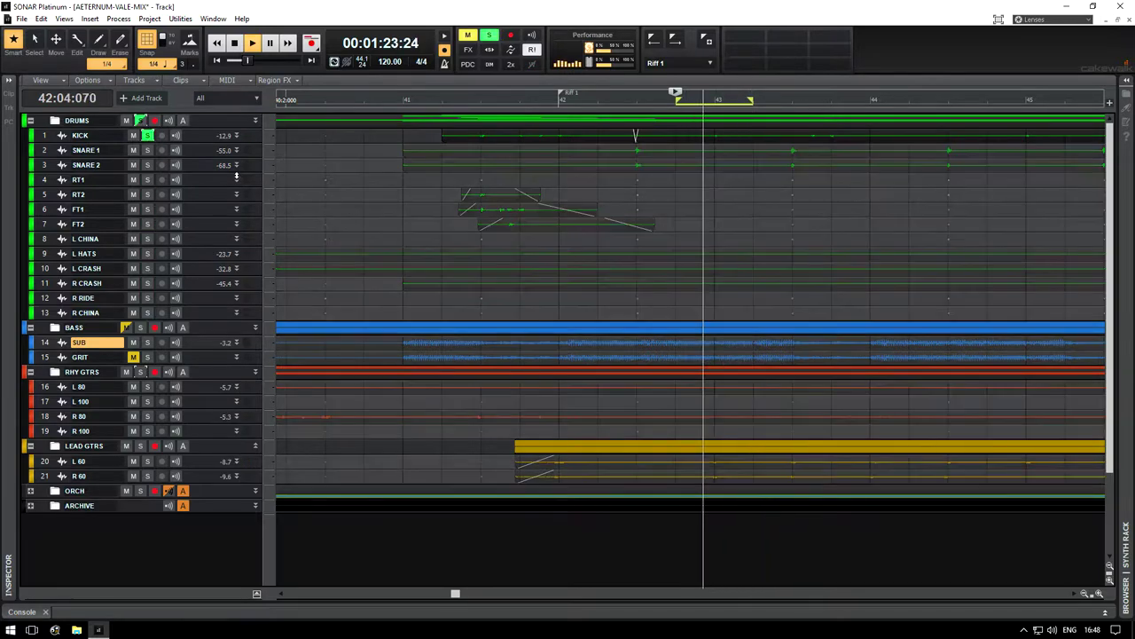
Insert a Q10 Stereo EQ on the KICK channel from the plug-in browser
{"action": "key", "text": "alt+2"}
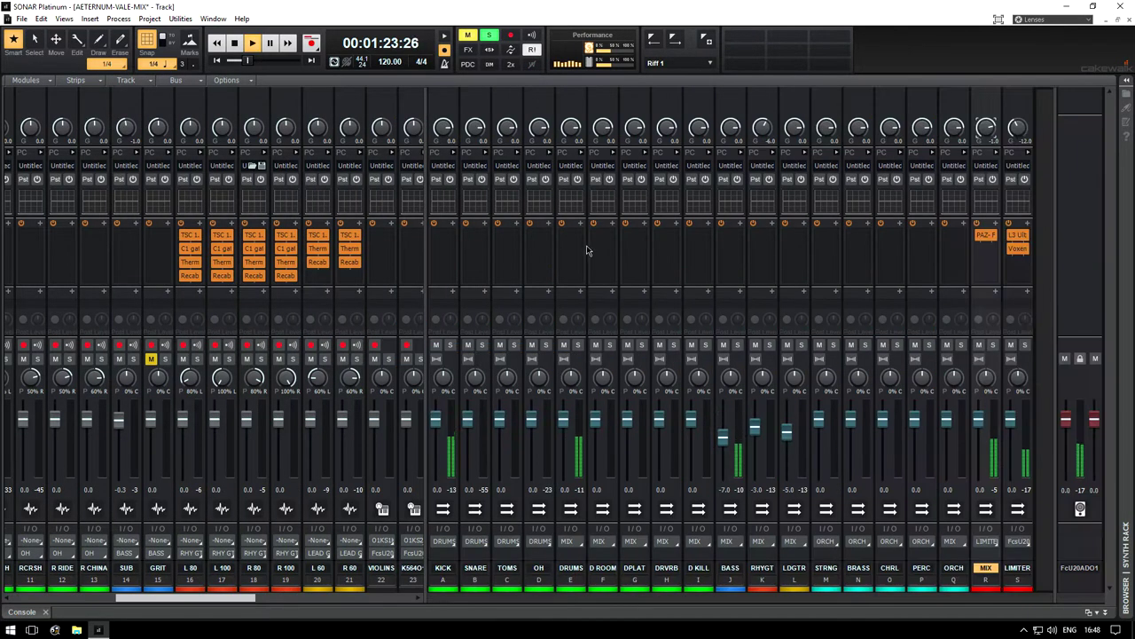
{"action": "right_click", "coordinate": [451, 228]}
{"action": "mouse_move", "coordinate": [575, 233]}
{"action": "left_click", "coordinate": [1126, 554]}
{"action": "left_click", "coordinate": [1043, 125]}
{"action": "type", "text": "q10"}
{"action": "left_click_drag", "start_coordinate": [1048, 166], "coordinate": [450, 232]}
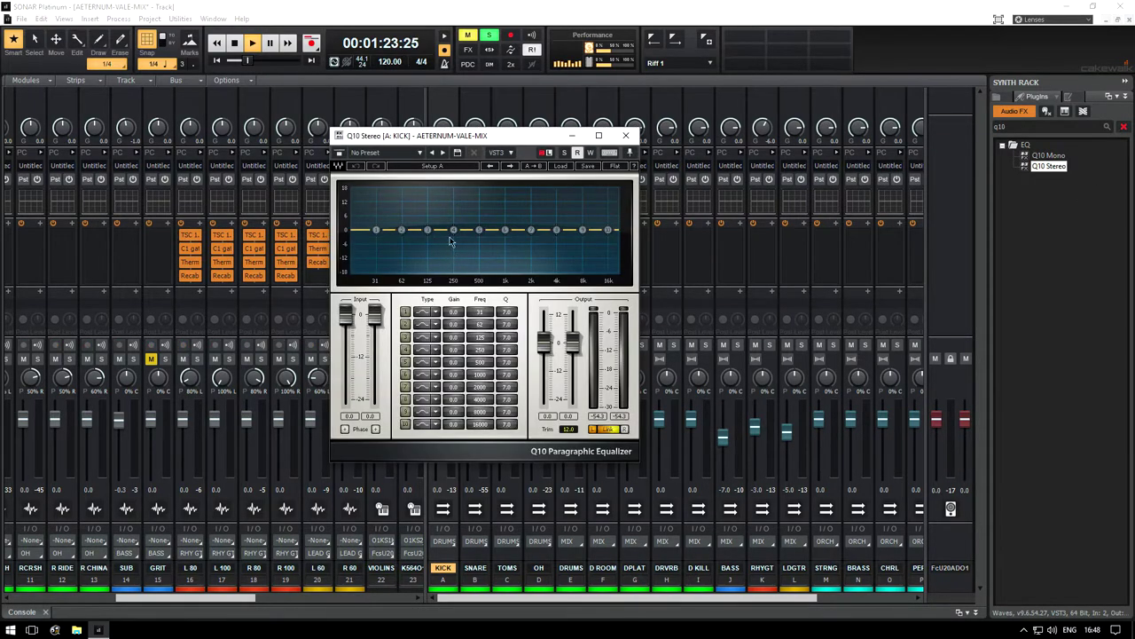
Load the Alien Kick factory preset into KICK's Q10 EQ
{"action": "left_click", "coordinate": [589, 166]}
{"action": "left_click", "coordinate": [561, 166]}
{"action": "left_click", "coordinate": [601, 524]}
{"action": "left_click", "coordinate": [626, 134]}
{"action": "double_click", "coordinate": [443, 235]}
{"action": "left_click", "coordinate": [625, 137]}
Add Transify to KICK with Low Mid attack at 61 and Mid attack at 22
{"action": "left_click", "coordinate": [452, 224]}
{"action": "left_click", "coordinate": [1023, 125]}
{"action": "left_click_drag", "start_coordinate": [1045, 156], "coordinate": [454, 260]}
{"action": "left_click_drag", "start_coordinate": [487, 242], "coordinate": [484, 253]}
{"action": "left_click_drag", "start_coordinate": [574, 242], "coordinate": [573, 256]}
Add JST Clip after Transify on the KICK channel and set its main clip amount
{"action": "left_click", "coordinate": [798, 136]}
{"action": "double_click", "coordinate": [443, 248]}
{"action": "left_click", "coordinate": [797, 136]}
{"action": "key", "text": "Escape"}
{"action": "double_click", "coordinate": [1038, 130]}
{"action": "left_click_drag", "start_coordinate": [1047, 158], "coordinate": [446, 266]}
{"action": "double_click", "coordinate": [475, 236]}
{"action": "key", "text": "Return"}
Reset KICK's peak readouts and A/B the KICK effects chain by toggling bypass
{"action": "left_click", "coordinate": [455, 494]}
{"action": "left_click", "coordinate": [619, 136]}
{"action": "left_click", "coordinate": [433, 223]}
{"action": "left_click", "coordinate": [434, 223]}
{"action": "key", "text": "space"}
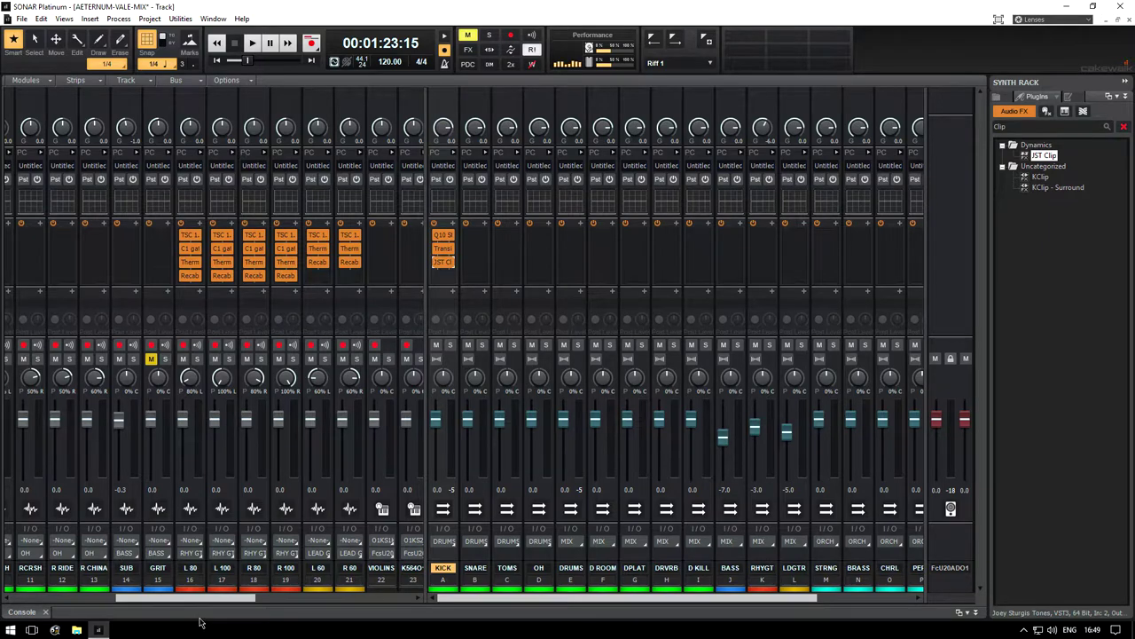
Solo SNARE 1, return to the track lanes and mark a short loop range
{"action": "left_click_drag", "start_coordinate": [187, 597], "coordinate": [76, 597]}
{"action": "left_click", "coordinate": [59, 358]}
{"action": "key", "text": "alt+1"}
{"action": "key", "text": "space"}
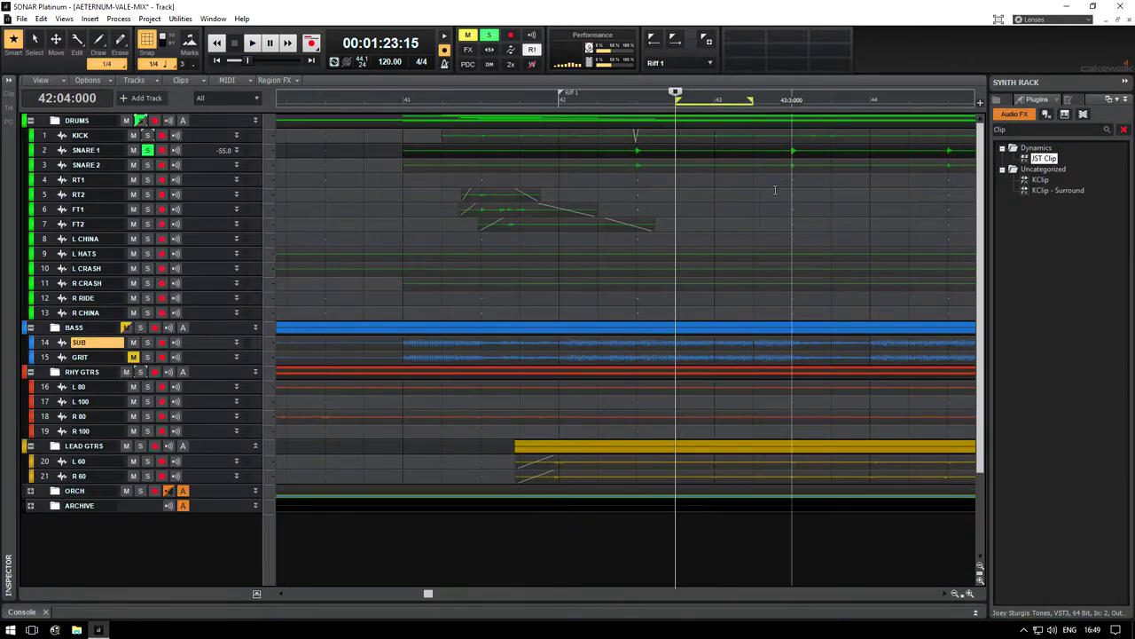
{"action": "left_click_drag", "start_coordinate": [754, 181], "coordinate": [830, 184]}
Insert a Q10 Mono EQ on the SNARE 1 channel
{"action": "key", "text": "alt+2"}
{"action": "right_click", "coordinate": [60, 227]}
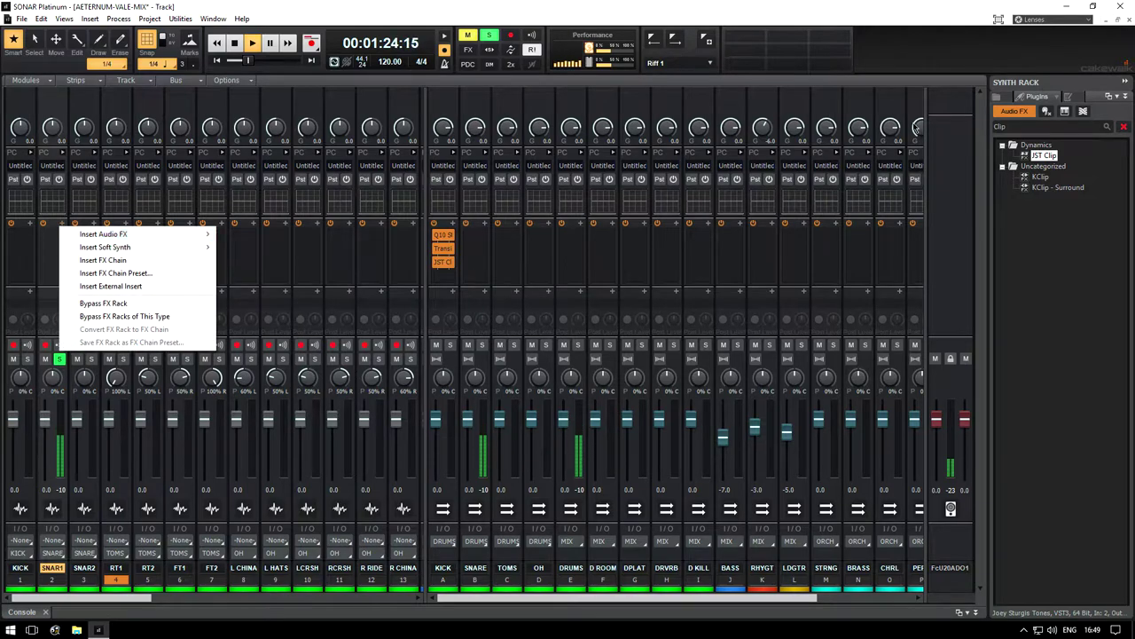
{"action": "left_click", "coordinate": [1029, 126]}
{"action": "type", "text": "q10"}
{"action": "left_click_drag", "start_coordinate": [1049, 155], "coordinate": [56, 252]}
Make band 4 a Q 100 notch cutting -12 dB at about 582 Hz
{"action": "left_click_drag", "start_coordinate": [453, 231], "coordinate": [482, 190]}
{"action": "left_click", "coordinate": [506, 348]}
{"action": "type", "text": "100"}
{"action": "key", "text": "Return"}
{"action": "left_click_drag", "start_coordinate": [483, 189], "coordinate": [485, 189]}
{"action": "left_click", "coordinate": [453, 348]}
{"action": "type", "text": "-12"}
{"action": "key", "text": "Return"}
Add a band 5 cut of -12 dB at 330 Hz
{"action": "mouse_move", "coordinate": [479, 230]}
{"action": "left_mouse_down"}
{"action": "mouse_move", "coordinate": [456, 236]}
{"action": "mouse_move", "coordinate": [471, 241]}
{"action": "mouse_move", "coordinate": [468, 197]}
{"action": "mouse_move", "coordinate": [463, 244]}
{"action": "left_mouse_up"}
{"action": "double_click", "coordinate": [486, 366]}
{"action": "type", "text": "330"}
{"action": "key", "text": "Return"}
{"action": "double_click", "coordinate": [455, 362]}
{"action": "type", "text": "-12"}
{"action": "key", "text": "Return"}
Compare bands 5 and 4 by toggling each off and on, then close the EQ
{"action": "left_click", "coordinate": [406, 362]}
{"action": "left_click", "coordinate": [405, 362]}
{"action": "left_click", "coordinate": [405, 350]}
{"action": "left_click", "coordinate": [406, 350]}
{"action": "left_click", "coordinate": [625, 135]}
{"action": "left_click", "coordinate": [1052, 126]}
Add RBass Mono to SNARE 1 with frequency 170 Hz and intensity about -8.5 dB
{"action": "type", "text": "FB"}
{"action": "left_click_drag", "start_coordinate": [1052, 156], "coordinate": [52, 248]}
{"action": "left_click_drag", "start_coordinate": [428, 214], "coordinate": [449, 214]}
{"action": "scroll", "coordinate": [394, 280], "scroll_direction": "down", "scroll_amount": 10}
{"action": "left_click", "coordinate": [340, 154]}
{"action": "left_click", "coordinate": [340, 154]}
{"action": "left_click_drag", "start_coordinate": [397, 293], "coordinate": [397, 291]}
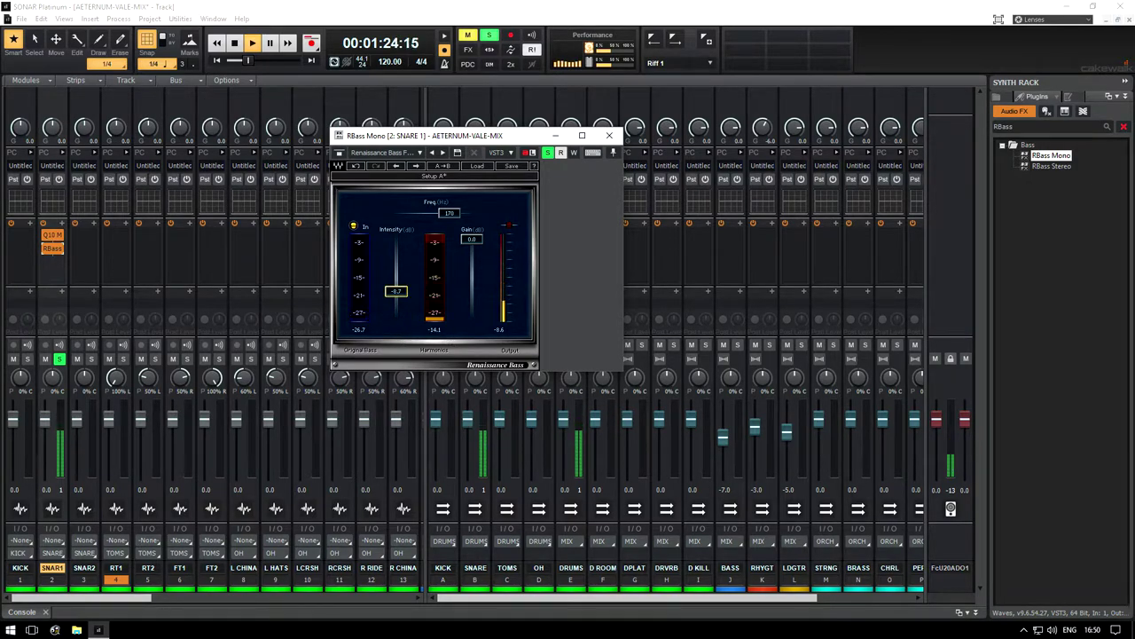
{"action": "left_click_drag", "start_coordinate": [396, 291], "coordinate": [397, 290]}
{"action": "left_click", "coordinate": [610, 137]}
Solo SNARE 2 instead of SNARE 1 and add a Q10 Mono EQ with band 6 boosted near 1172 Hz
{"action": "left_click", "coordinate": [77, 342]}
{"action": "left_click", "coordinate": [59, 359]}
{"action": "left_click", "coordinate": [91, 359]}
{"action": "left_click", "coordinate": [1037, 126]}
{"action": "type", "text": "Q10"}
{"action": "left_click_drag", "start_coordinate": [1048, 155], "coordinate": [80, 268]}
{"action": "left_click_drag", "start_coordinate": [507, 231], "coordinate": [497, 190]}
Set band 6 to Q 100 with a -12 dB cut, A/B it, then boost band 7 near 1943 Hz
{"action": "left_click_drag", "start_coordinate": [505, 374], "coordinate": [482, 390]}
{"action": "left_click", "coordinate": [405, 375]}
{"action": "left_click", "coordinate": [405, 374]}
{"action": "left_click", "coordinate": [405, 374]}
{"action": "left_click", "coordinate": [405, 374]}
{"action": "left_click", "coordinate": [458, 375]}
{"action": "key", "text": "Return"}
{"action": "left_click", "coordinate": [406, 374]}
{"action": "left_click", "coordinate": [406, 374]}
{"action": "left_click_drag", "start_coordinate": [532, 231], "coordinate": [547, 189]}
Give SNARE 2's Q10 band 7 a Q of 25 and -6 dB gain, A/B-ing bands 7 and 6
{"action": "left_click_drag", "start_coordinate": [497, 391], "coordinate": [497, 355]}
{"action": "type", "text": "25"}
{"action": "key", "text": "Return"}
{"action": "left_click", "coordinate": [453, 387]}
{"action": "type", "text": "-6"}
{"action": "key", "text": "Return"}
{"action": "left_click", "coordinate": [406, 387]}
{"action": "left_click", "coordinate": [405, 387]}
{"action": "left_click", "coordinate": [405, 374]}
{"action": "left_click", "coordinate": [405, 374]}
Close Q10 and insert REQ 2 Stereo on the SNARE bus
{"action": "left_click", "coordinate": [626, 135]}
{"action": "right_click", "coordinate": [482, 228]}
{"action": "mouse_move", "coordinate": [532, 234]}
{"action": "left_click", "coordinate": [1051, 126]}
{"action": "type", "text": "REQ"}
{"action": "key", "text": "Return"}
{"action": "left_click", "coordinate": [1068, 199]}
{"action": "left_click_drag", "start_coordinate": [1051, 204], "coordinate": [480, 240]}
Make REQ band 1 a 100 Hz high-pass filter and close the editor
{"action": "left_click", "coordinate": [391, 278]}
{"action": "type", "text": "100"}
{"action": "key", "text": "Return"}
{"action": "scroll", "coordinate": [387, 293], "scroll_direction": "up", "scroll_amount": 4}
{"action": "left_click", "coordinate": [389, 299]}
{"action": "left_click", "coordinate": [446, 332]}
{"action": "left_click", "coordinate": [623, 135]}
{"action": "left_click", "coordinate": [1024, 126]}
Insert Transify on the SNARE bus, raising low-mid attack and setting mid attack to 58
{"action": "left_click_drag", "start_coordinate": [1050, 164], "coordinate": [479, 259]}
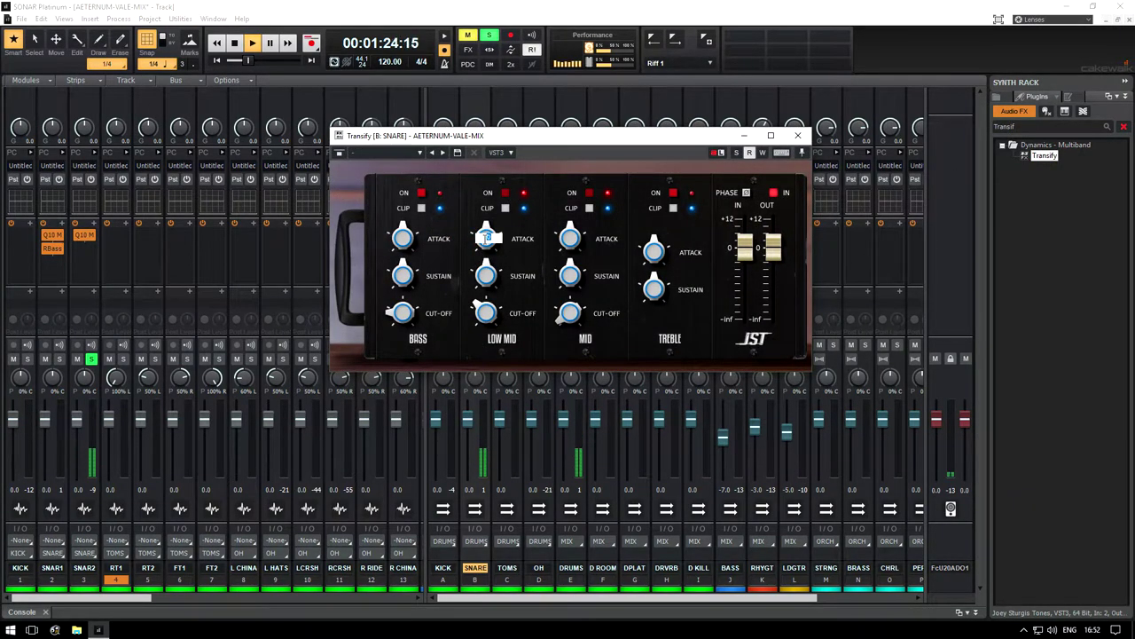
{"action": "left_click_drag", "start_coordinate": [489, 248], "coordinate": [490, 248]}
{"action": "left_click_drag", "start_coordinate": [569, 241], "coordinate": [570, 242]}
{"action": "left_click_drag", "start_coordinate": [572, 236], "coordinate": [575, 256]}
Close Transify and add JST Clip after it on the SNARE bus
{"action": "left_click", "coordinate": [798, 135]}
{"action": "double_click", "coordinate": [1025, 127]}
{"action": "left_click_drag", "start_coordinate": [1045, 155], "coordinate": [472, 266]}
{"action": "left_click", "coordinate": [484, 235]}
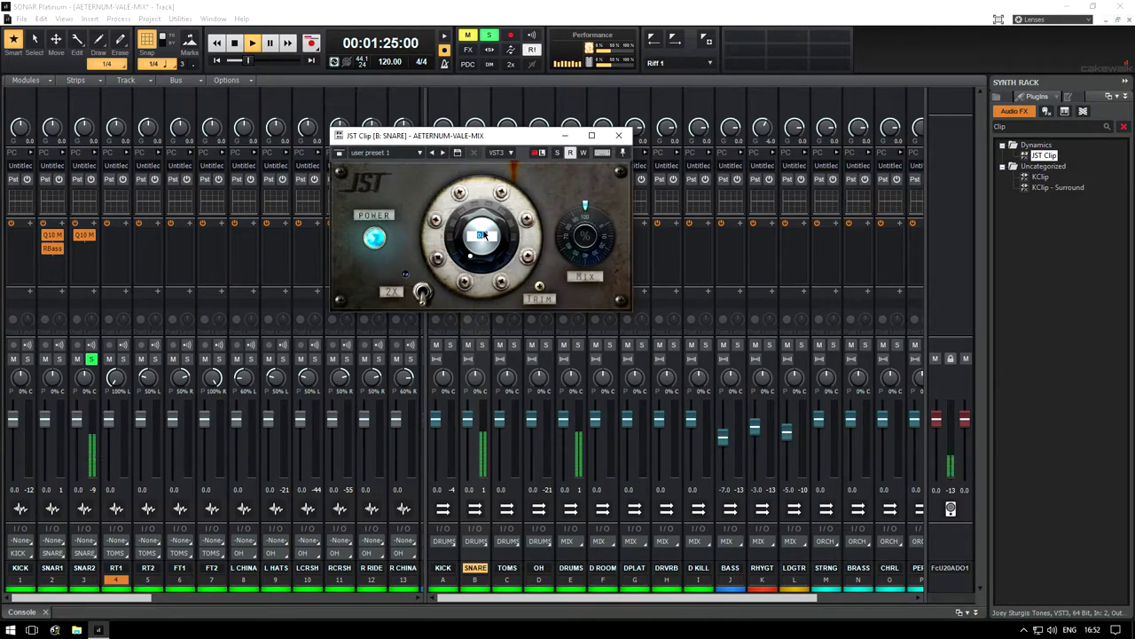
Unsolo SNAR2, solo the KICK and SNARE buses together, and bring JST Clip forward
{"action": "left_click", "coordinate": [90, 358]}
{"action": "left_click", "coordinate": [450, 344]}
{"action": "left_click", "coordinate": [481, 344]}
{"action": "left_click", "coordinate": [481, 233]}
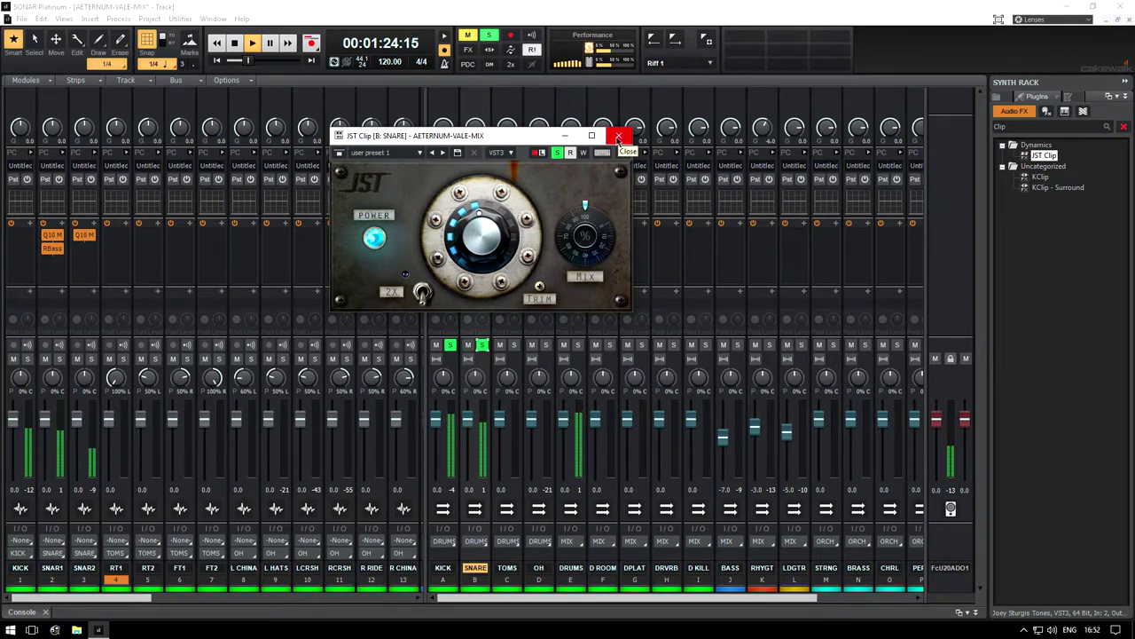
Close JST Clip and try repositioning Transify in the SNARE bus chain
{"action": "left_click", "coordinate": [618, 138]}
{"action": "left_click", "coordinate": [468, 248]}
{"action": "mouse_move", "coordinate": [468, 251]}
{"action": "left_mouse_down"}
{"action": "mouse_move", "coordinate": [470, 236]}
{"action": "mouse_move", "coordinate": [471, 265]}
{"action": "mouse_move", "coordinate": [470, 250]}
{"action": "left_mouse_up"}
Raise SNAR1's RBass intensity from -8.5 to -7.0 and close it
{"action": "left_click", "coordinate": [47, 248]}
{"action": "left_click_drag", "start_coordinate": [46, 252], "coordinate": [46, 252]}
{"action": "double_click", "coordinate": [46, 250]}
{"action": "scroll", "coordinate": [405, 298], "scroll_direction": "up", "scroll_amount": 3}
{"action": "left_click", "coordinate": [609, 135]}
Move the Q10 M insert onto SNAR2 and bring up the SNARE bus insert options
{"action": "left_click_drag", "start_coordinate": [47, 238], "coordinate": [78, 238]}
{"action": "left_click_drag", "start_coordinate": [78, 239], "coordinate": [79, 237]}
{"action": "right_click", "coordinate": [485, 224]}
Find SSLChannel Stereo by searching 'SSL' and insert it on the SNARE bus
{"action": "left_click", "coordinate": [1035, 124]}
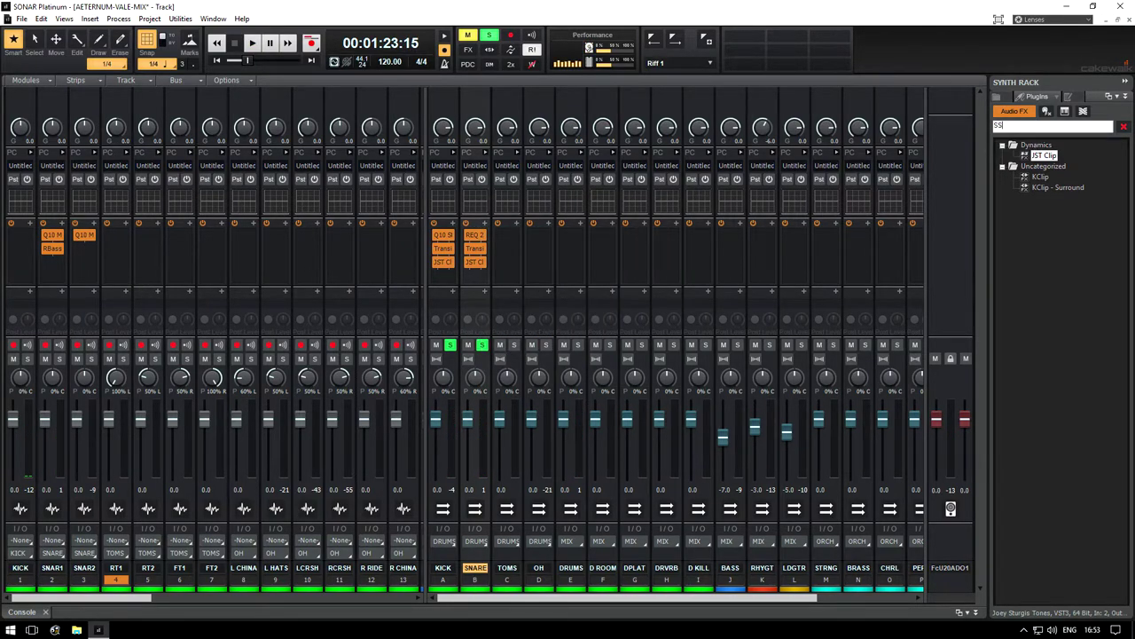
{"action": "type", "text": "SSL"}
{"action": "left_click", "coordinate": [1073, 178]}
{"action": "left_click_drag", "start_coordinate": [1063, 166], "coordinate": [486, 262]}
Play the snare and raise the SSL HF band frequency, checking threshold and release
{"action": "mouse_move", "coordinate": [412, 304]}
{"action": "left_click_drag", "start_coordinate": [411, 303], "coordinate": [412, 300]}
{"action": "mouse_move", "coordinate": [360, 279]}
{"action": "key", "text": "space"}
{"action": "left_click_drag", "start_coordinate": [511, 135], "coordinate": [795, 127]}
{"action": "left_click", "coordinate": [640, 271]}
{"action": "left_click", "coordinate": [696, 298]}
{"action": "left_click_drag", "start_coordinate": [695, 298], "coordinate": [695, 280]}
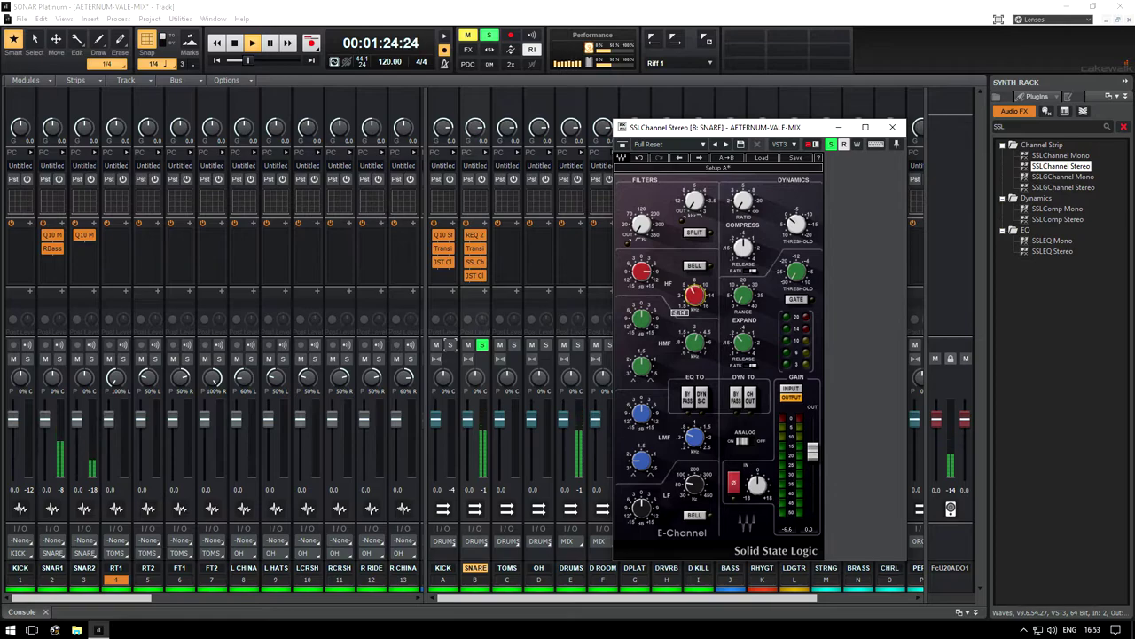
{"action": "left_click_drag", "start_coordinate": [701, 294], "coordinate": [645, 270]}
{"action": "left_click", "coordinate": [796, 222]}
{"action": "left_click", "coordinate": [744, 248]}
Set the SSL compressor ratio to 2.0 with dynamics placed at the channel output
{"action": "left_click", "coordinate": [743, 200]}
{"action": "left_click_drag", "start_coordinate": [743, 202], "coordinate": [743, 200]}
{"action": "left_click", "coordinate": [750, 397]}
{"action": "left_click", "coordinate": [744, 201]}
{"action": "type", "text": "2"}
{"action": "key", "text": "Return"}
{"action": "scroll", "coordinate": [748, 203], "scroll_direction": "down", "scroll_amount": 1}
Play measures 98–99 of SNARE 2 from the Epicness Starts marker
{"action": "key", "text": "space"}
{"action": "key", "text": "alt+1"}
{"action": "left_click", "coordinate": [681, 63]}
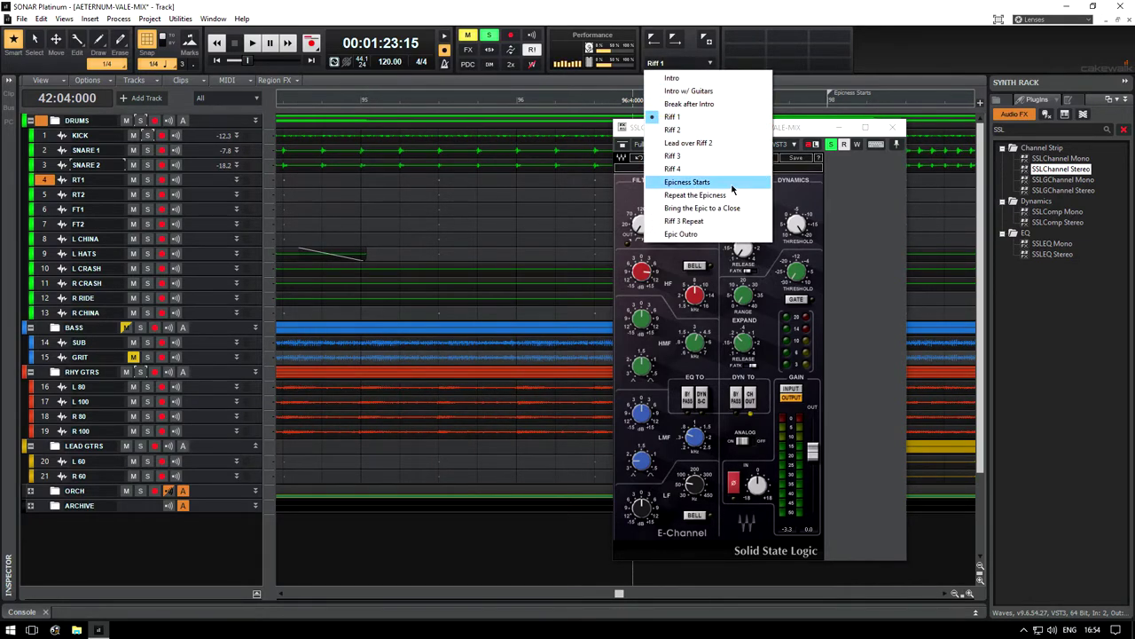
{"action": "left_click", "coordinate": [733, 182]}
{"action": "scroll", "coordinate": [744, 100], "scroll_direction": "right", "scroll_amount": 5}
{"action": "left_click", "coordinate": [537, 166]}
{"action": "left_click_drag", "start_coordinate": [548, 181], "coordinate": [664, 185]}
{"action": "key", "text": "space"}
Enable SSL fast attack and adjust the high-mid band's frequency and gain
{"action": "left_click", "coordinate": [748, 277]}
{"action": "mouse_move", "coordinate": [645, 322]}
{"action": "mouse_move", "coordinate": [698, 343]}
{"action": "left_click", "coordinate": [697, 339]}
{"action": "left_click", "coordinate": [646, 317]}
{"action": "left_click", "coordinate": [892, 127]}
{"action": "key", "text": "alt+2"}
{"action": "left_click", "coordinate": [1028, 126]}
Insert Q10 Stereo on the SNARE bus and cut band 6 near 1 kHz by -18 dB at Q 100
{"action": "left_click_drag", "start_coordinate": [1054, 166], "coordinate": [484, 243]}
{"action": "left_click_drag", "start_coordinate": [787, 222], "coordinate": [788, 182]}
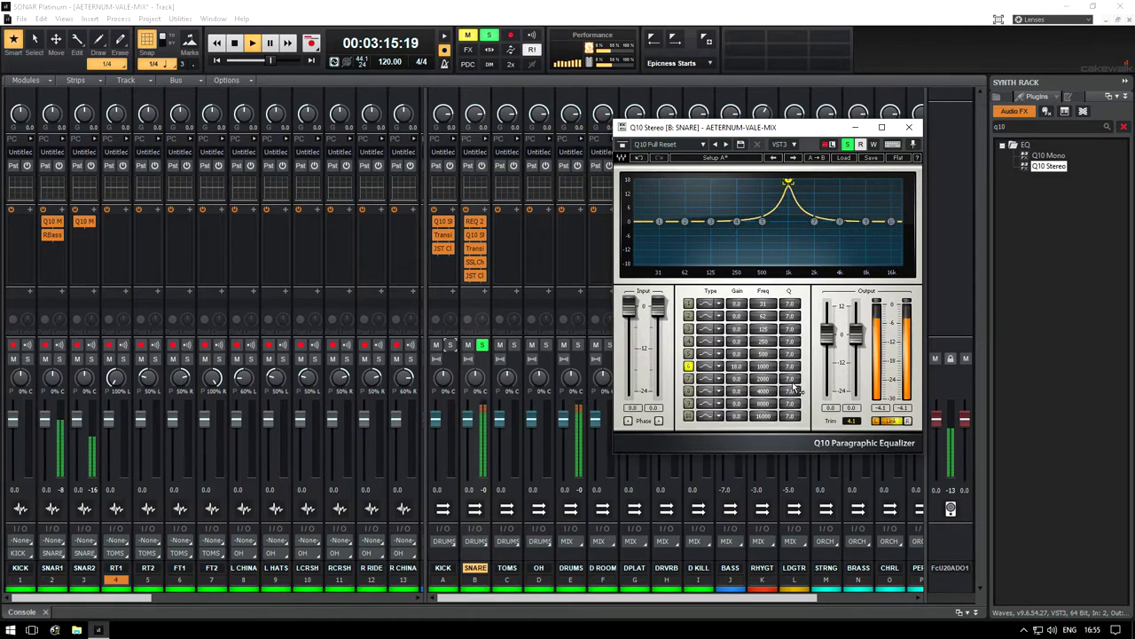
{"action": "left_click_drag", "start_coordinate": [792, 366], "coordinate": [768, 367]}
{"action": "left_click", "coordinate": [736, 365]}
{"action": "type", "text": "-18"}
{"action": "key", "text": "Return"}
Cut band 5 by -4 dB at about 578 Hz with Q 100
{"action": "left_click_drag", "start_coordinate": [762, 221], "coordinate": [769, 182]}
{"action": "left_click_drag", "start_coordinate": [793, 355], "coordinate": [799, 349]}
{"action": "left_click_drag", "start_coordinate": [772, 181], "coordinate": [768, 181]}
{"action": "left_click", "coordinate": [736, 353]}
{"action": "type", "text": "-4"}
{"action": "key", "text": "Return"}
Cut band 7 near 2.5 kHz by -8 dB with Q 25
{"action": "left_click_drag", "start_coordinate": [815, 221], "coordinate": [823, 181]}
{"action": "type", "text": "5"}
{"action": "key", "text": "Return"}
{"action": "left_click", "coordinate": [738, 380]}
{"action": "type", "text": "-8"}
{"action": "key", "text": "Return"}
A/B band 7's cut by bypassing it repeatedly, leaving it enabled
{"action": "left_click", "coordinate": [689, 378]}
{"action": "left_click", "coordinate": [689, 379]}
{"action": "left_click", "coordinate": [690, 378]}
{"action": "left_click", "coordinate": [689, 379]}
{"action": "left_click", "coordinate": [689, 379]}
{"action": "left_click", "coordinate": [689, 379]}
Close Q10 and move an insert higher in the SNARE bus chain
{"action": "left_click", "coordinate": [908, 127]}
{"action": "left_click_drag", "start_coordinate": [480, 282], "coordinate": [470, 253]}
{"action": "left_click_drag", "start_coordinate": [467, 265], "coordinate": [469, 265]}
Solo the KICK bus with the snare and raise the kick's JST Clip amount to 7.0
{"action": "key", "text": "space"}
{"action": "left_click_drag", "start_coordinate": [450, 344], "coordinate": [484, 346]}
{"action": "key", "text": "space"}
{"action": "key", "text": "alt+1"}
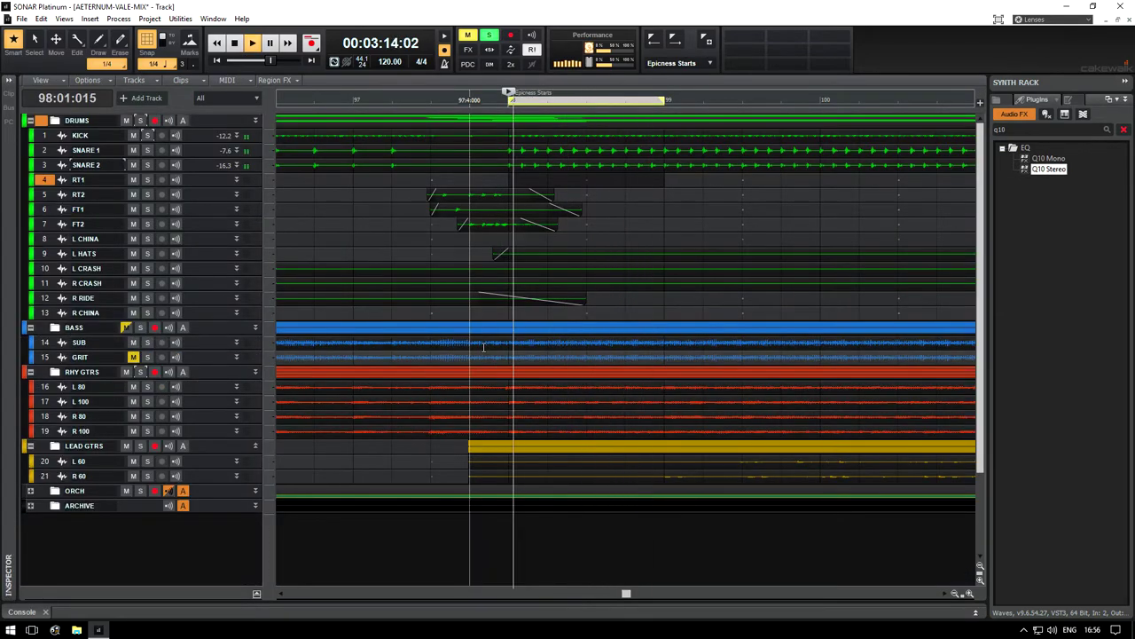
{"action": "key", "text": "alt+2"}
{"action": "double_click", "coordinate": [446, 251]}
{"action": "left_click_drag", "start_coordinate": [773, 235], "coordinate": [792, 228]}
Close the kick's JST Clip and insert JST Clip, found by searching 'clip', on the DRUMS bus
{"action": "left_click", "coordinate": [902, 126]}
{"action": "left_click", "coordinate": [581, 238]}
{"action": "left_click", "coordinate": [582, 213]}
{"action": "left_click", "coordinate": [1029, 126]}
{"action": "type", "text": "clip"}
{"action": "left_click_drag", "start_coordinate": [1044, 155], "coordinate": [570, 222]}
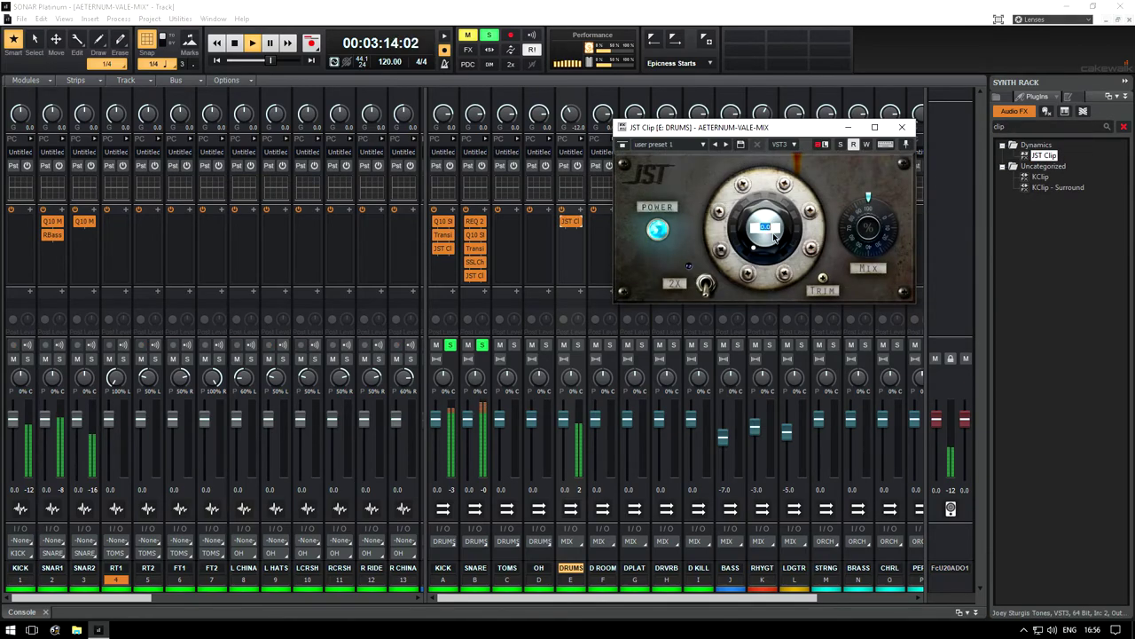